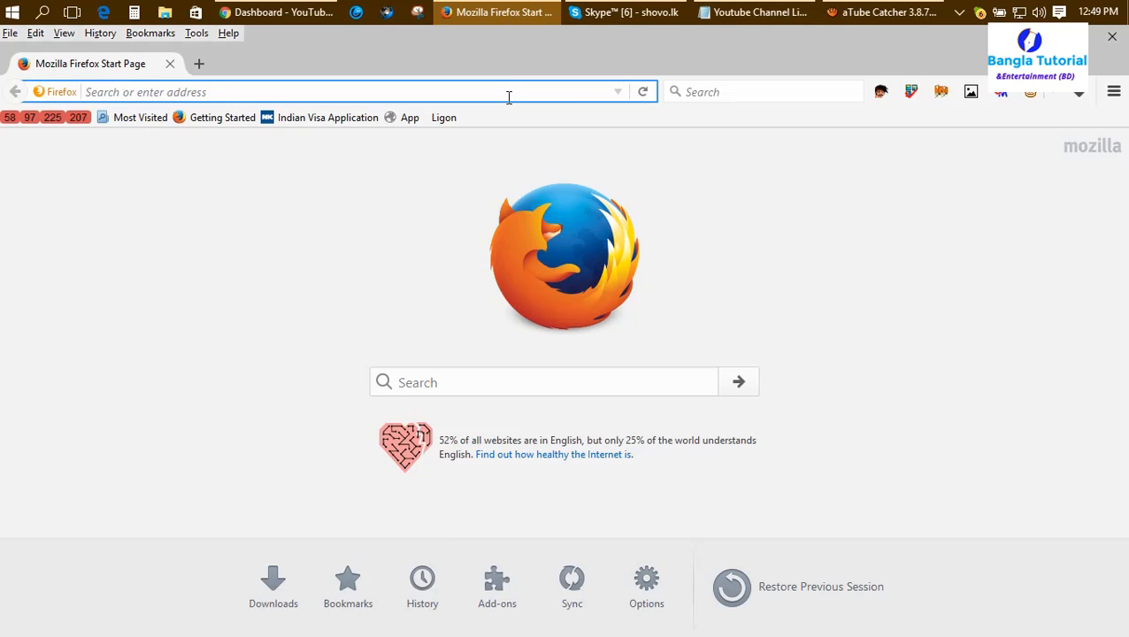
Load youtube.com and open its account sign-in page
{"action": "type", "text": "you"}
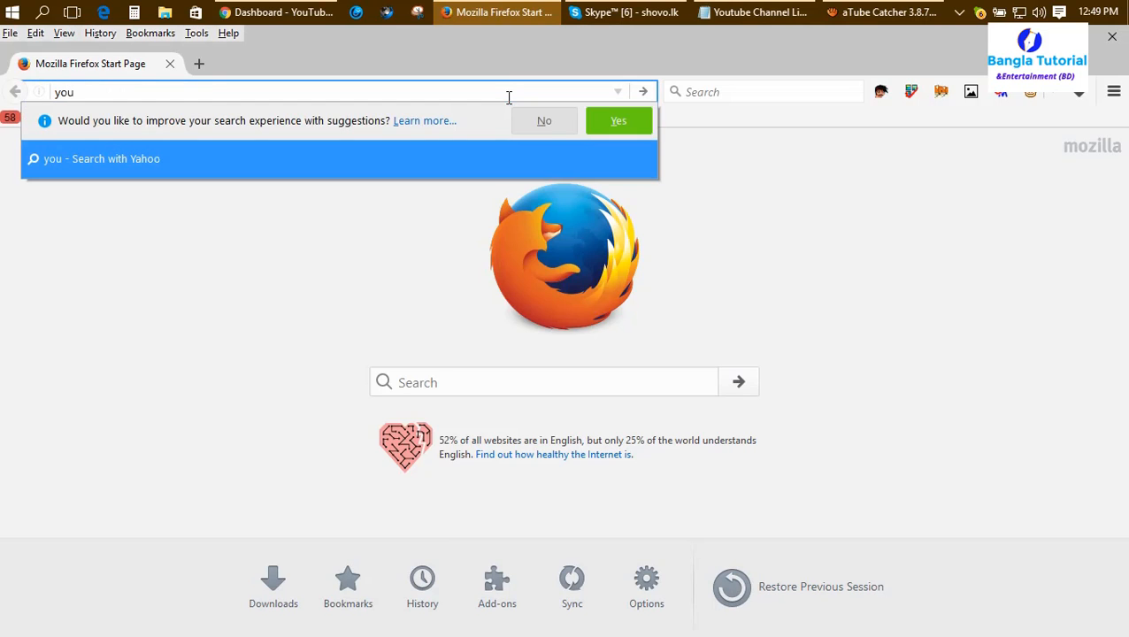
{"action": "type", "text": "tube"}
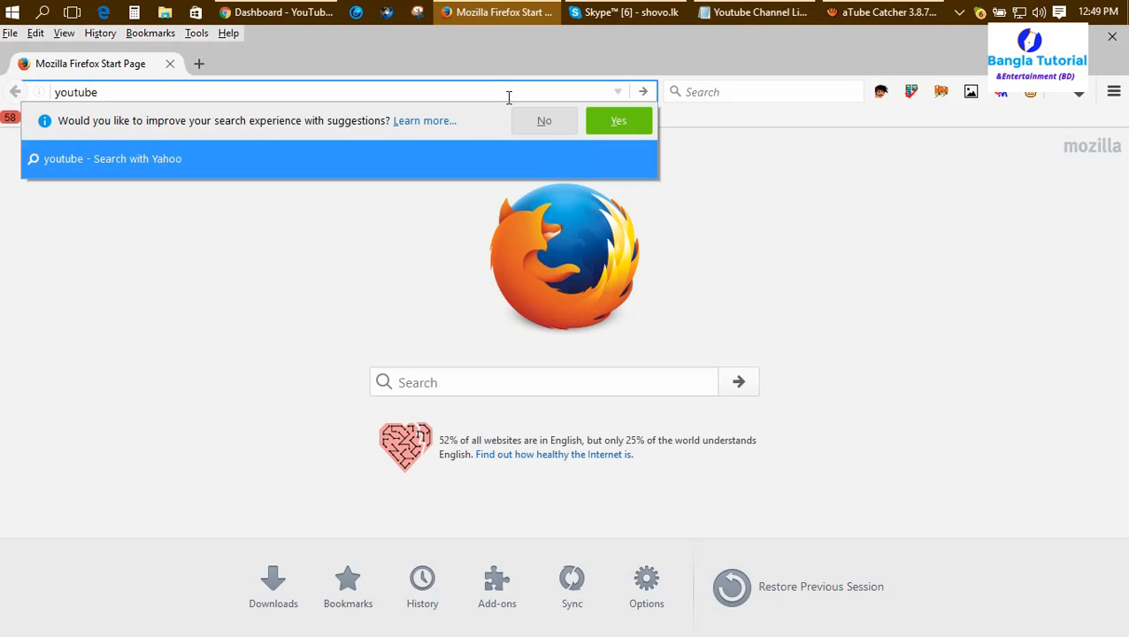
{"action": "key", "text": "ctrl+Return"}
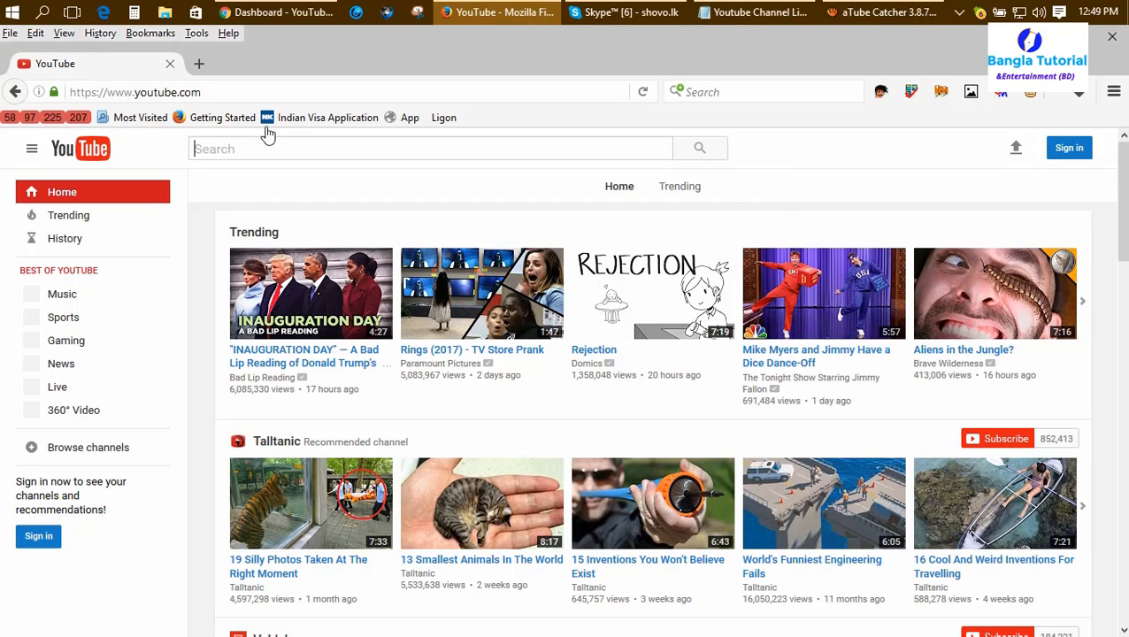
{"action": "left_click", "coordinate": [1065, 149]}
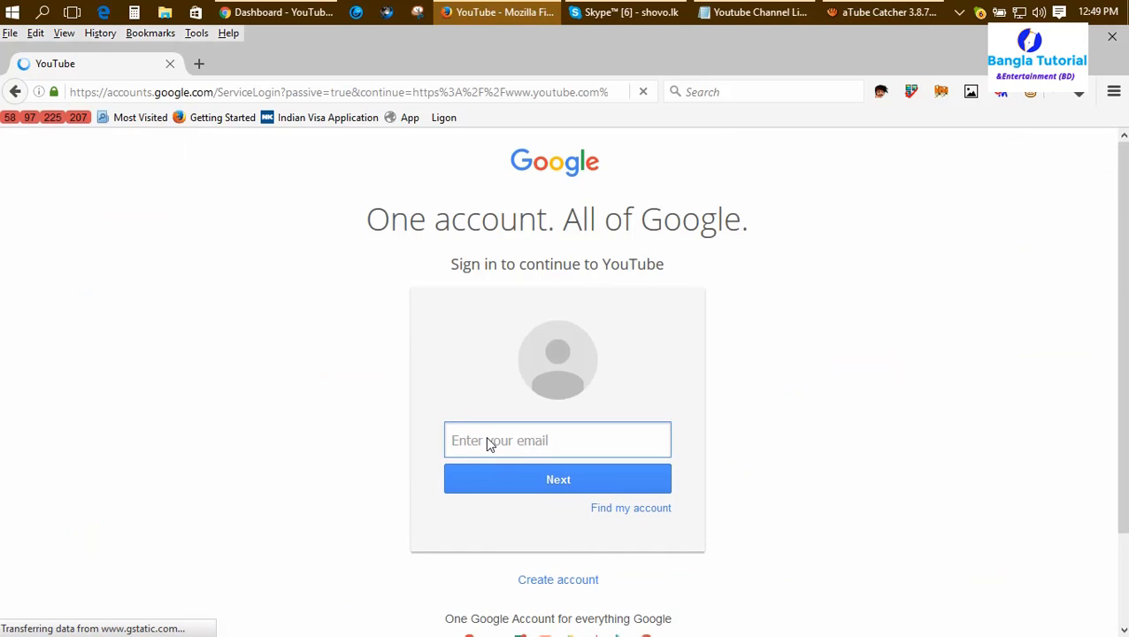
Sign in with the account's e-mail and password, and dismiss the offer to remember the login
{"action": "key", "text": "ctrl+v"}
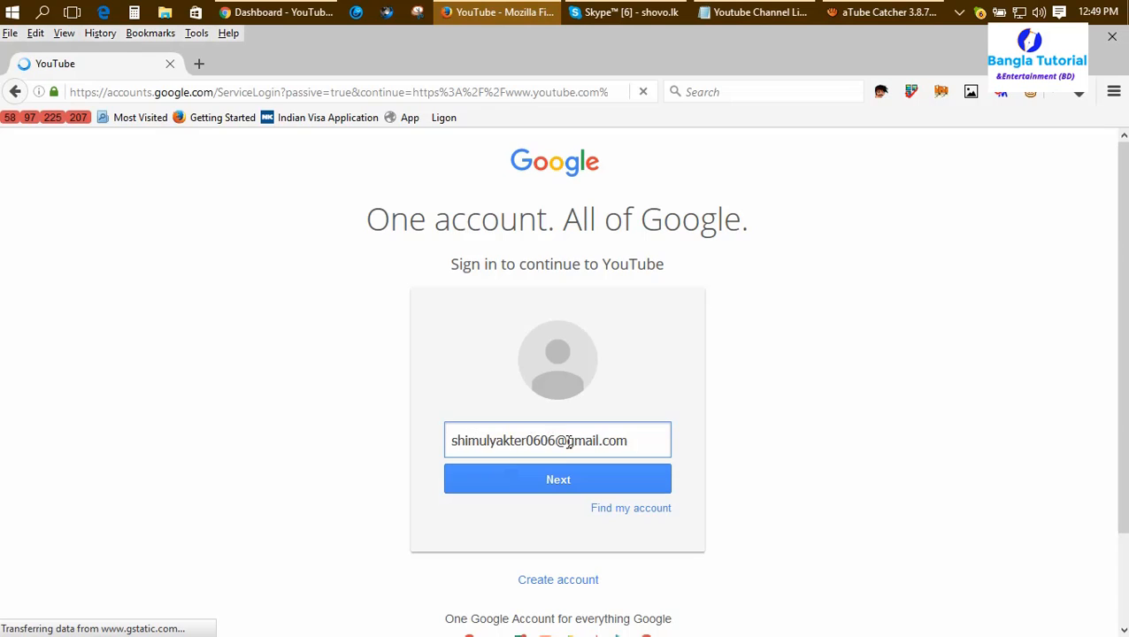
{"action": "left_click", "coordinate": [551, 482]}
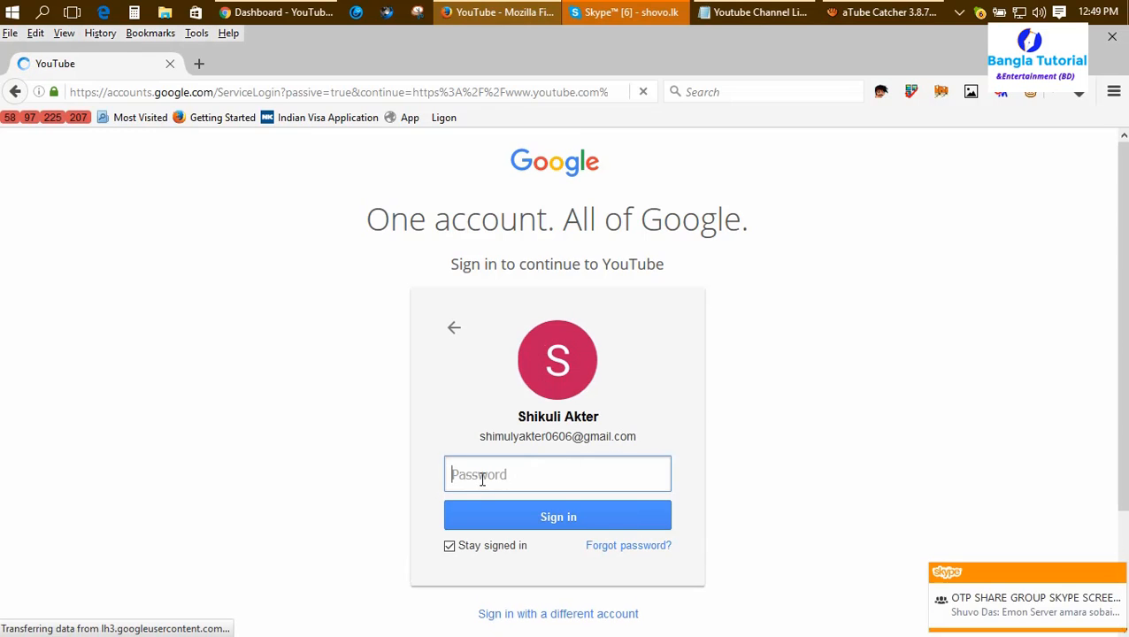
{"action": "type", "text": "*************"}
{"action": "key", "text": "Return"}
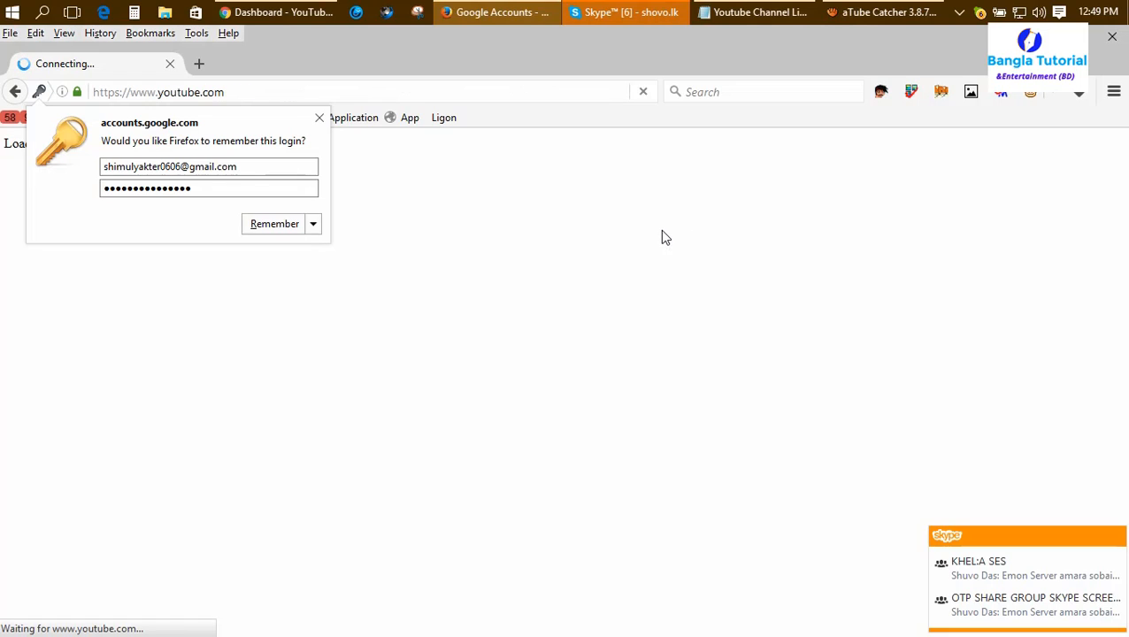
{"action": "left_click", "coordinate": [320, 120]}
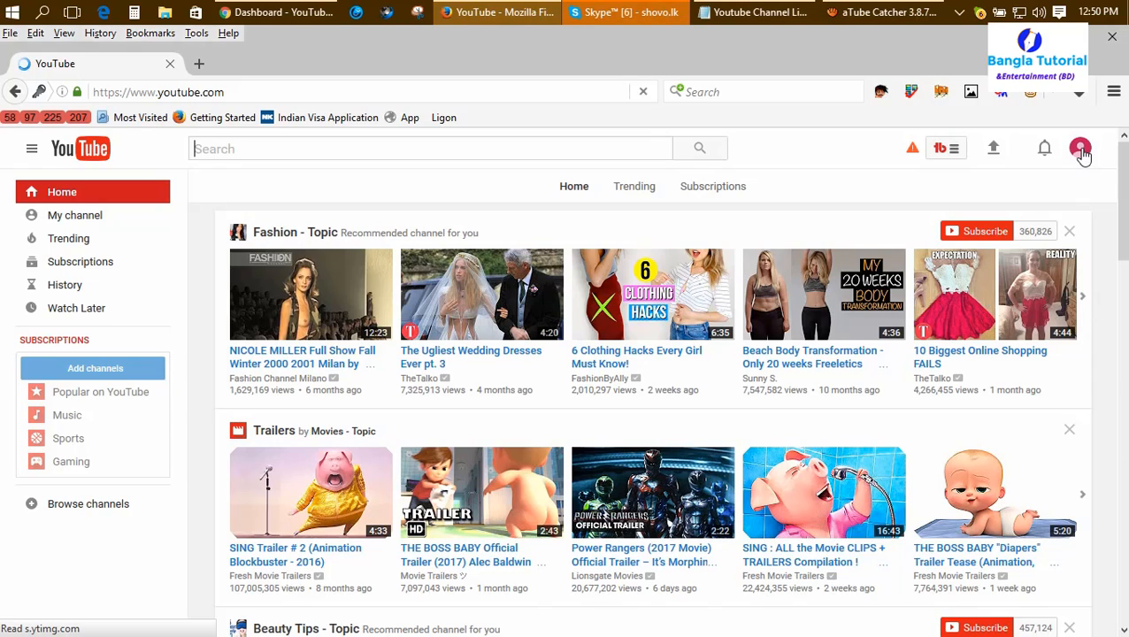
Open Creator Studio from the account and start creating a channel
{"action": "left_click", "coordinate": [1080, 149]}
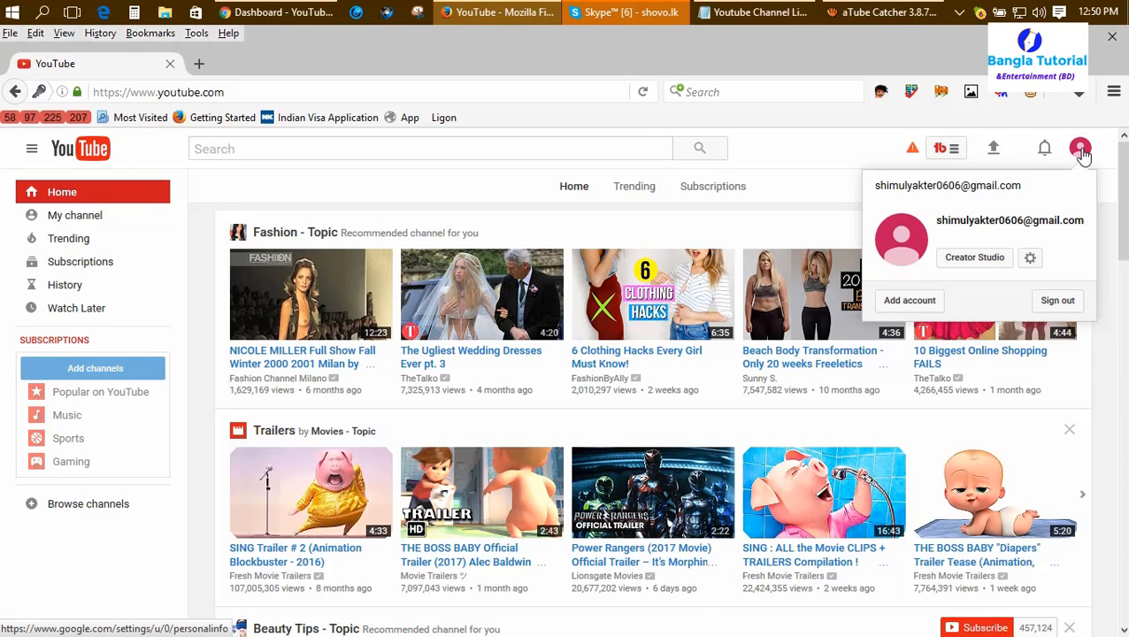
{"action": "left_click", "coordinate": [974, 260]}
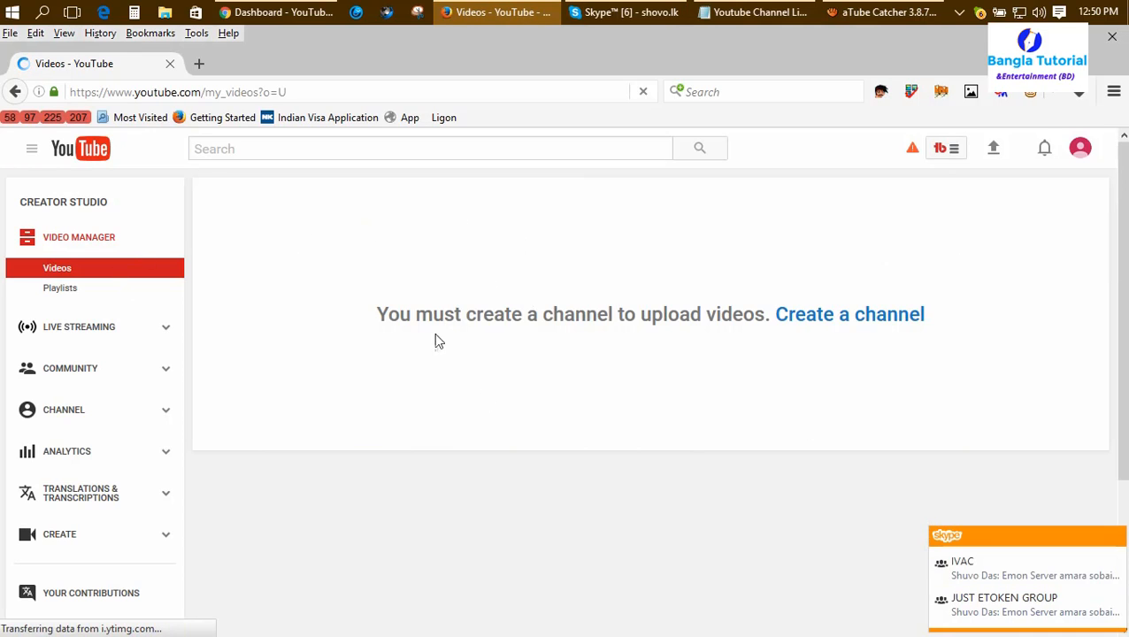
{"action": "left_click", "coordinate": [833, 318]}
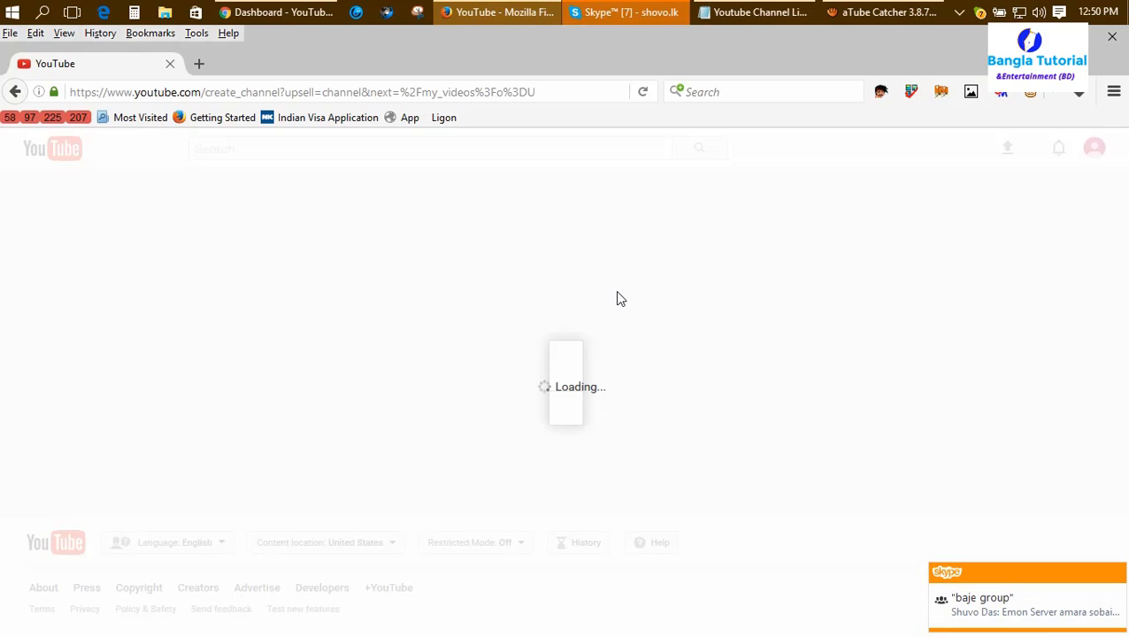
Enter "Bangla Toturial &" as the first name for the new channel
{"action": "left_click_drag", "start_coordinate": [499, 325], "coordinate": [488, 357]}
{"action": "key", "text": "BackSpace"}
{"action": "key", "text": "BackSpace"}
{"action": "left_click", "coordinate": [478, 328]}
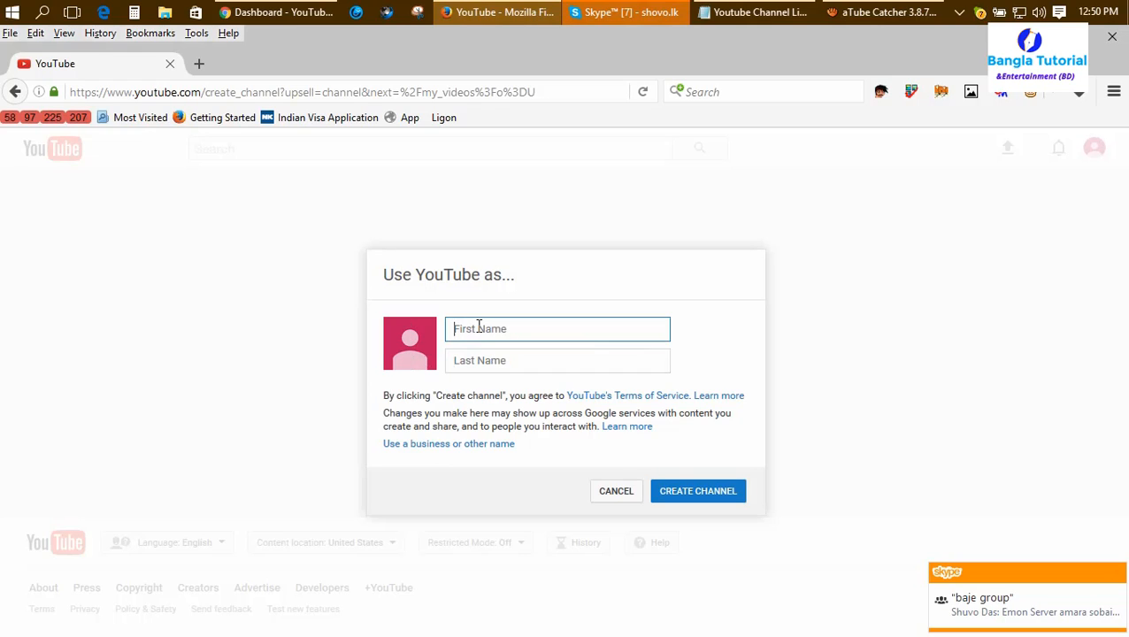
{"action": "type", "text": "Bangla "}
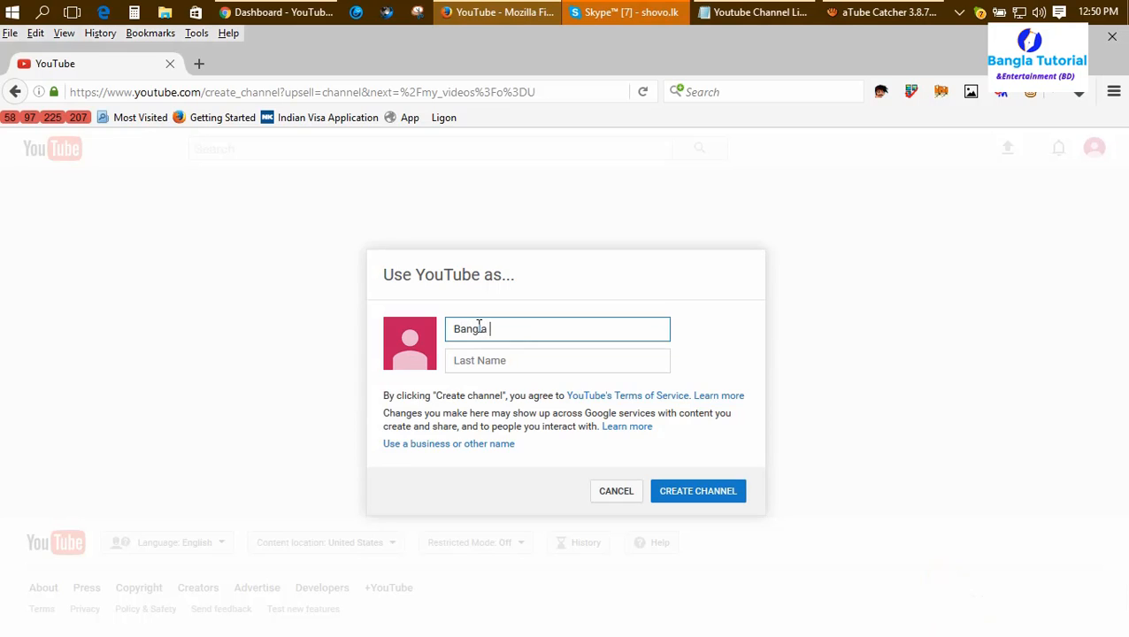
{"action": "type", "text": "Toturial &"}
Enter "Entertainment (BD)" as the channel's last name and try to create the channel
{"action": "left_click", "coordinate": [466, 362]}
{"action": "type", "text": "E"}
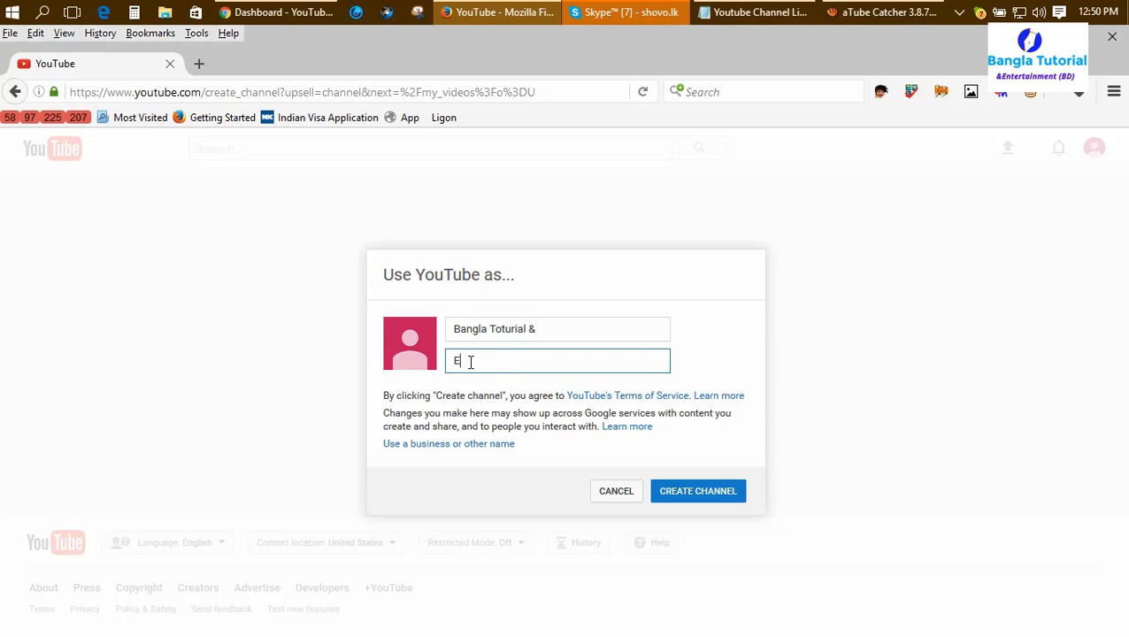
{"action": "type", "text": "n"}
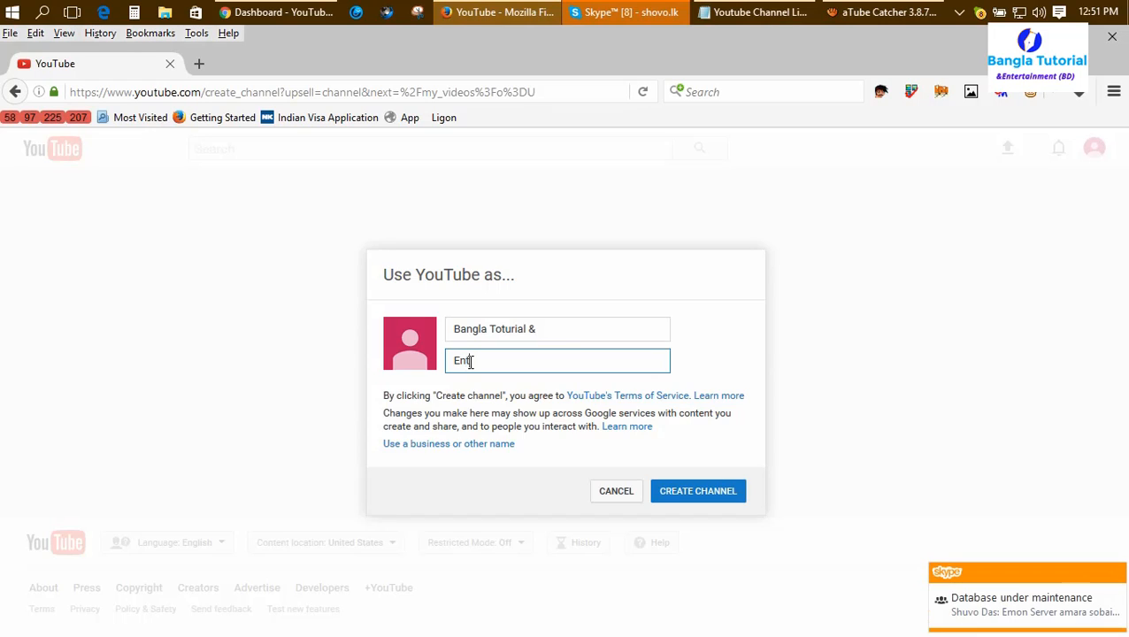
{"action": "type", "text": "tertainment ()"}
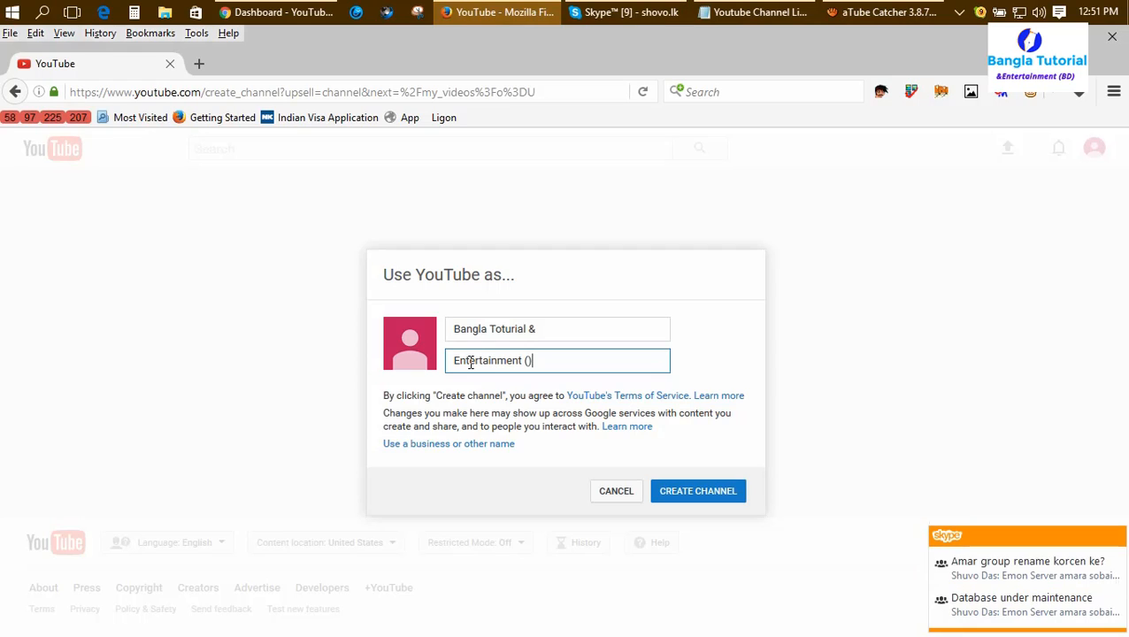
{"action": "type", "text": "BD"}
{"action": "left_click", "coordinate": [562, 329]}
{"action": "left_click", "coordinate": [574, 362]}
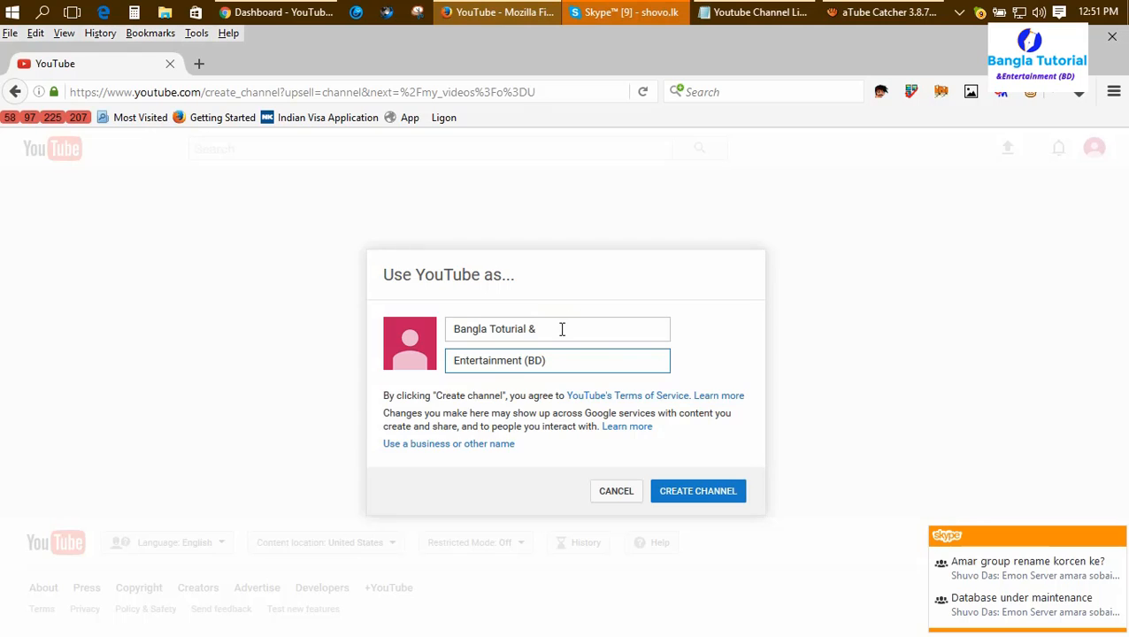
{"action": "left_click", "coordinate": [562, 328]}
{"action": "left_click", "coordinate": [694, 494]}
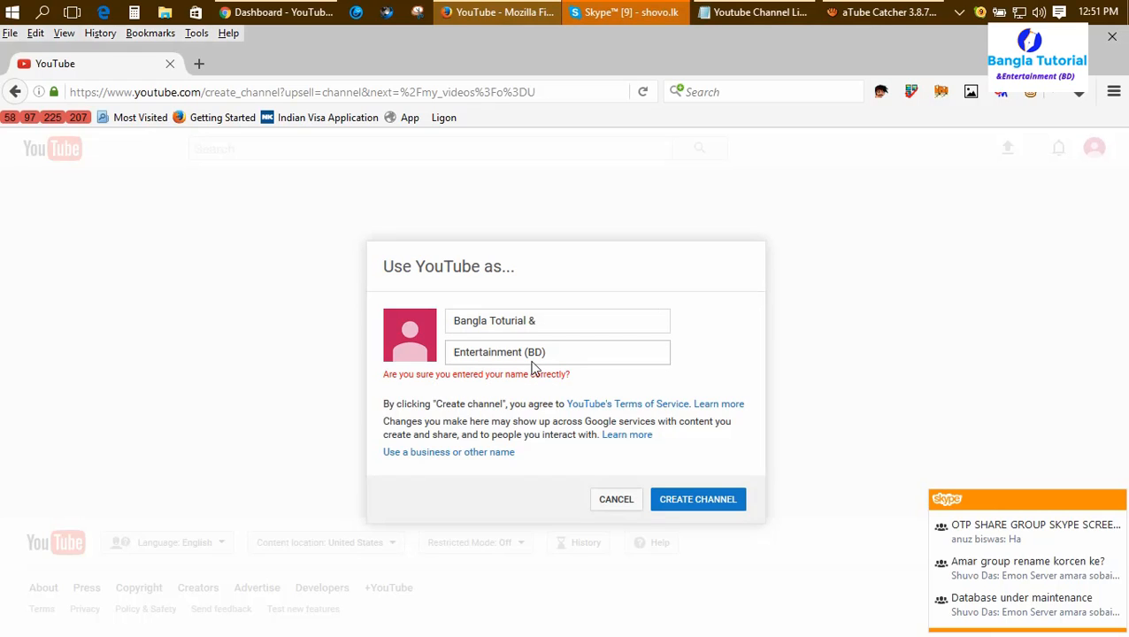
Remove the parentheses around BD and the ampersand after "Bangla Toturial", and create the channel
{"action": "left_click", "coordinate": [547, 353]}
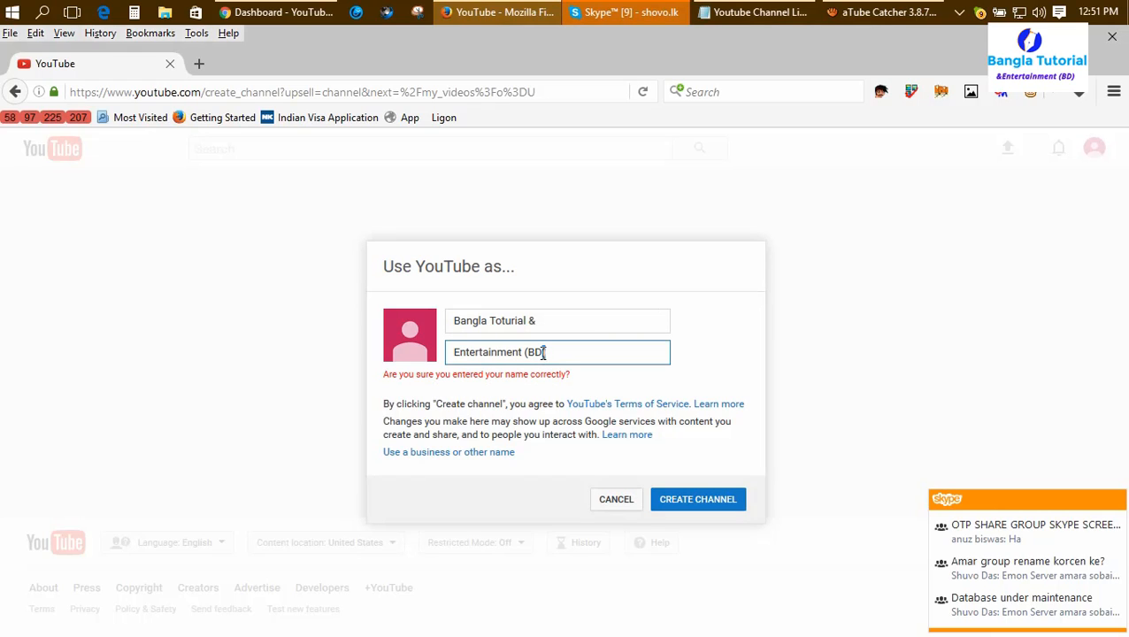
{"action": "key", "text": "BackSpace"}
{"action": "left_click", "coordinate": [528, 363]}
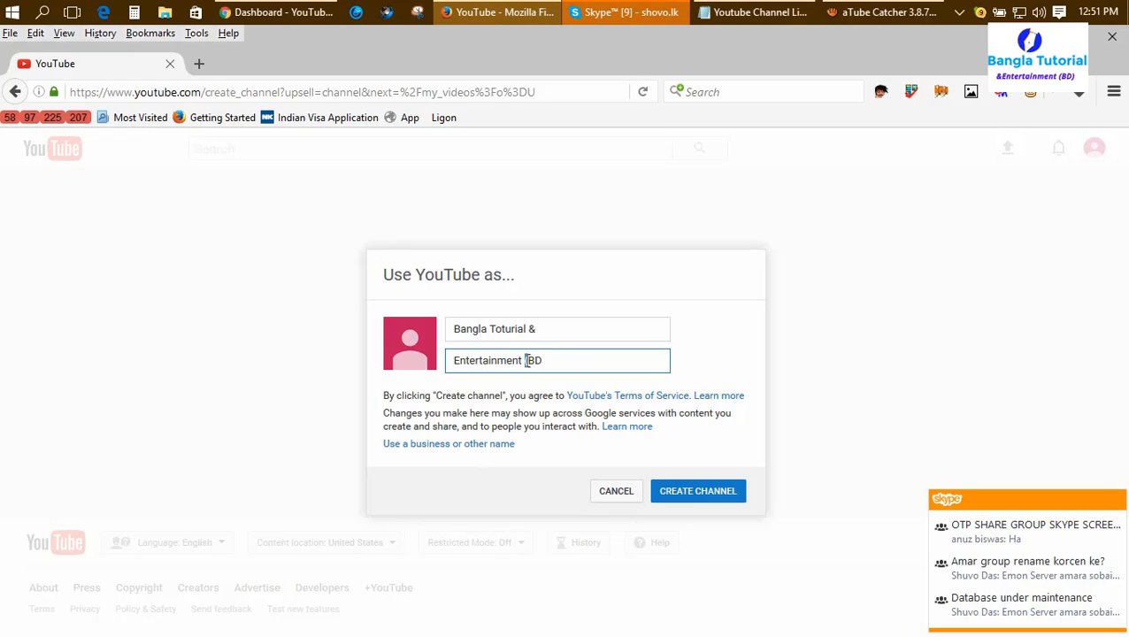
{"action": "key", "text": "BackSpace"}
{"action": "left_click_drag", "start_coordinate": [526, 328], "coordinate": [545, 328]}
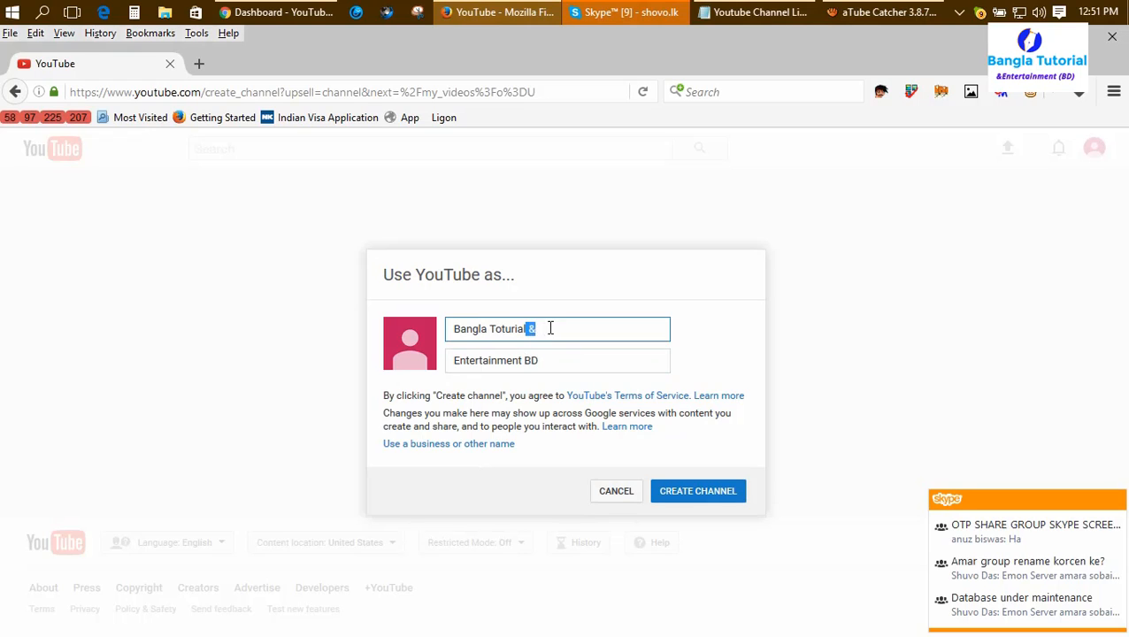
{"action": "key", "text": "BackSpace"}
{"action": "left_click", "coordinate": [700, 490]}
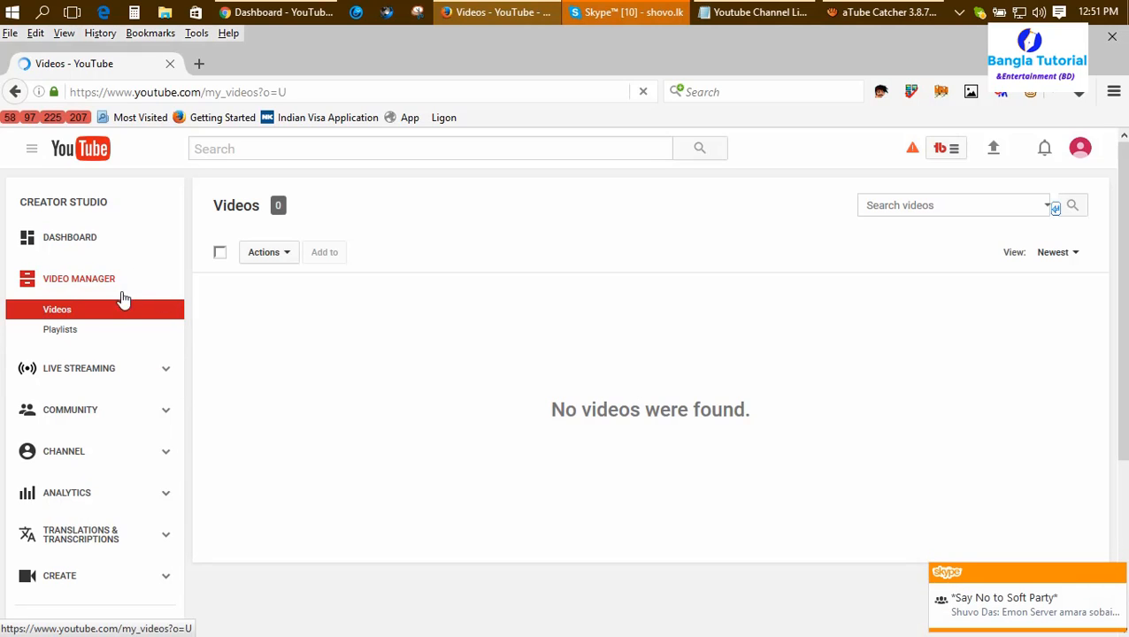
Start account verification from the channel's status page, with Bangladesh as the country and the code delivered by text message
{"action": "left_click", "coordinate": [71, 454]}
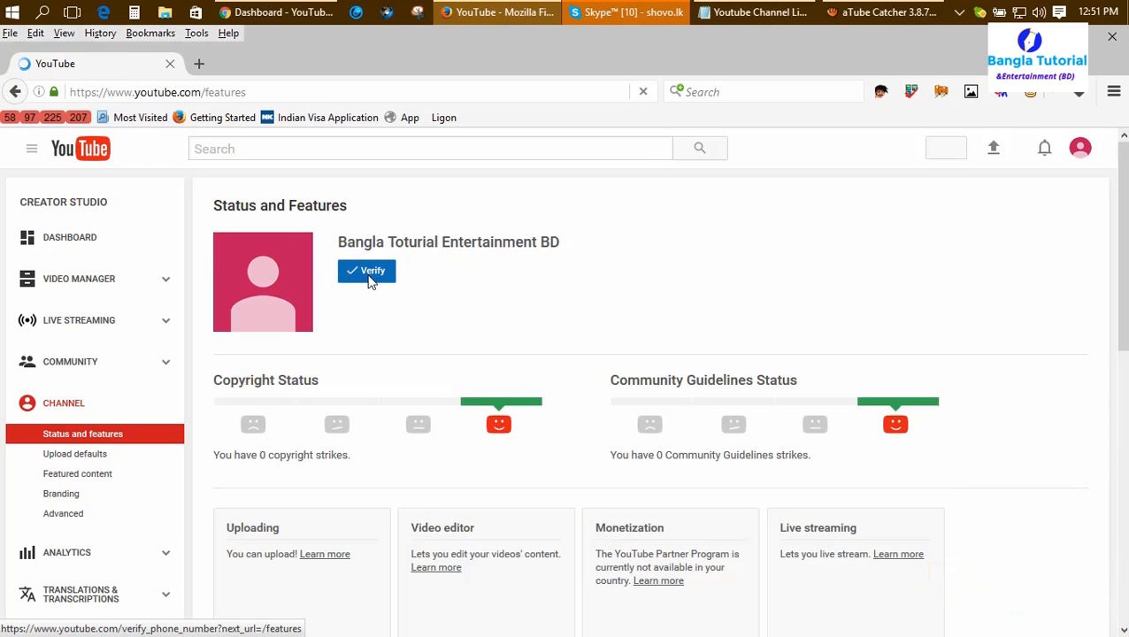
{"action": "left_click", "coordinate": [371, 278]}
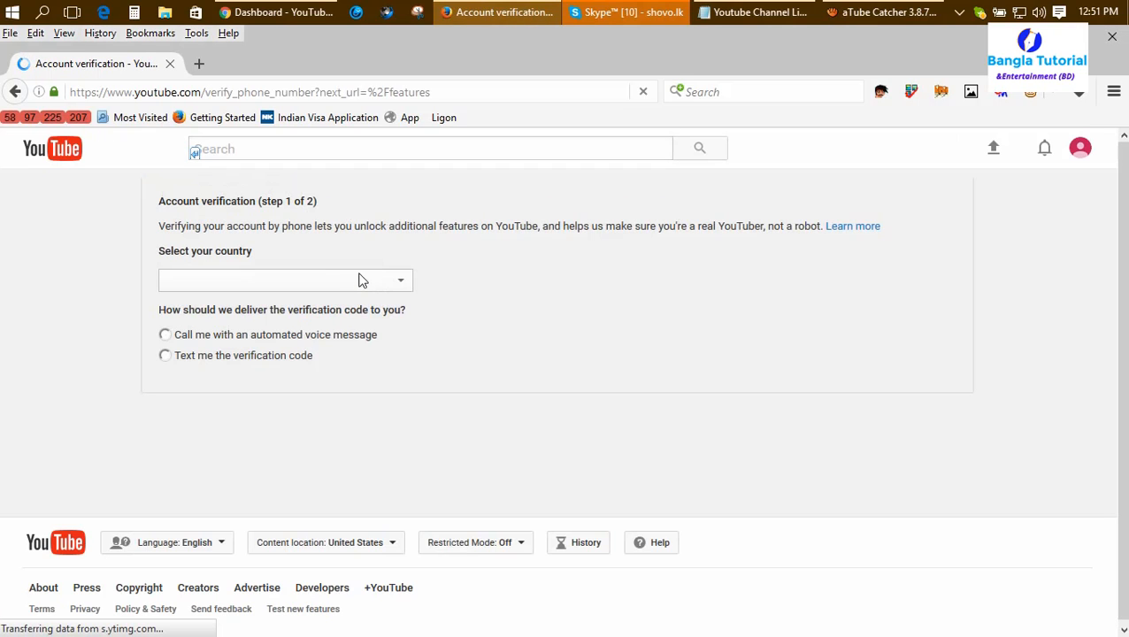
{"action": "left_click", "coordinate": [204, 284]}
{"action": "left_click", "coordinate": [204, 285]}
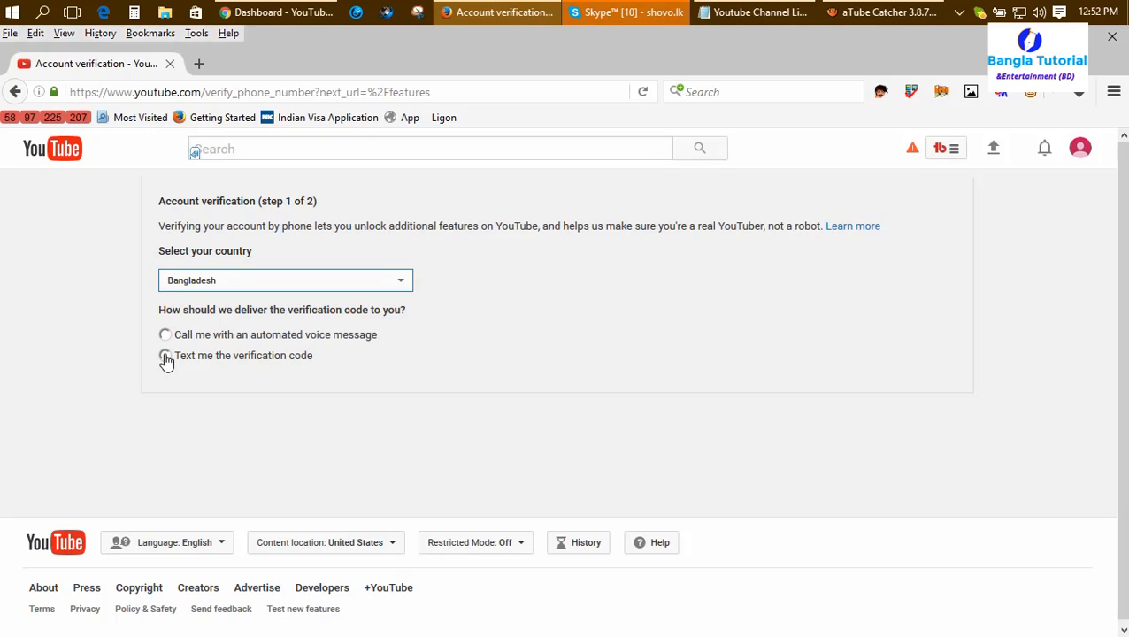
{"action": "left_click", "coordinate": [166, 357]}
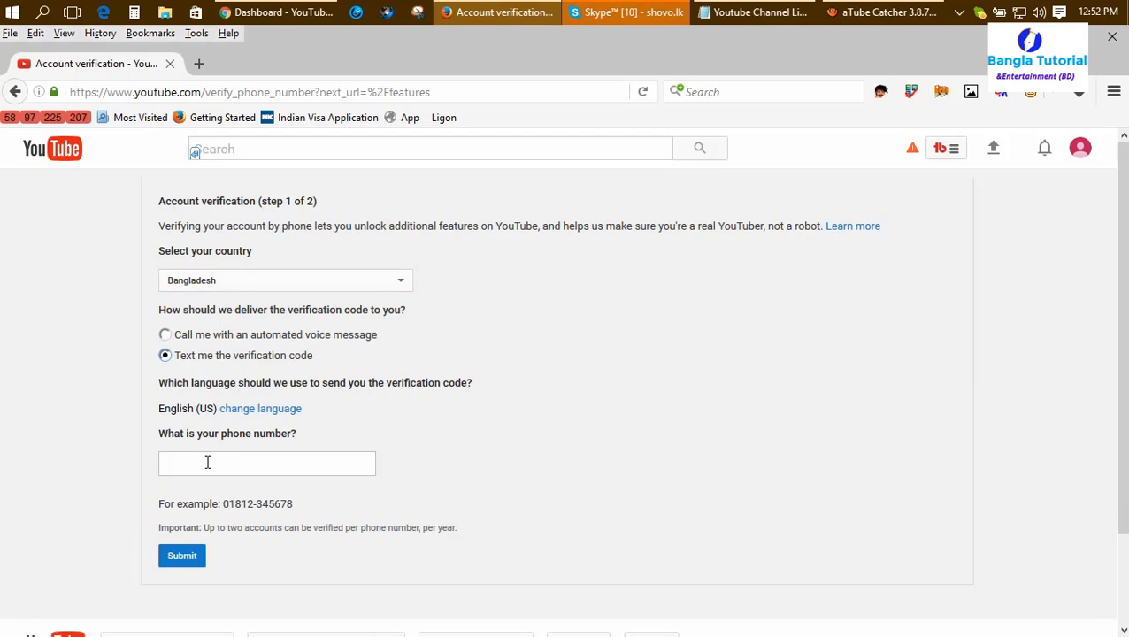
Enter the account owner's phone number and submit it to request the verification code
{"action": "left_click", "coordinate": [207, 462]}
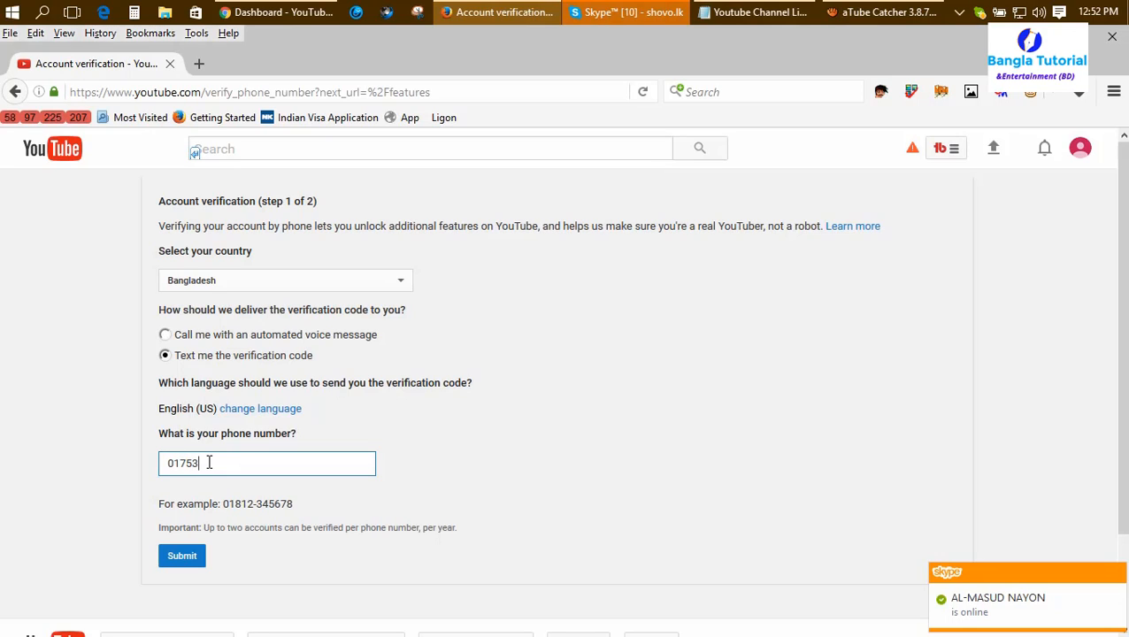
{"action": "type", "text": "48177"}
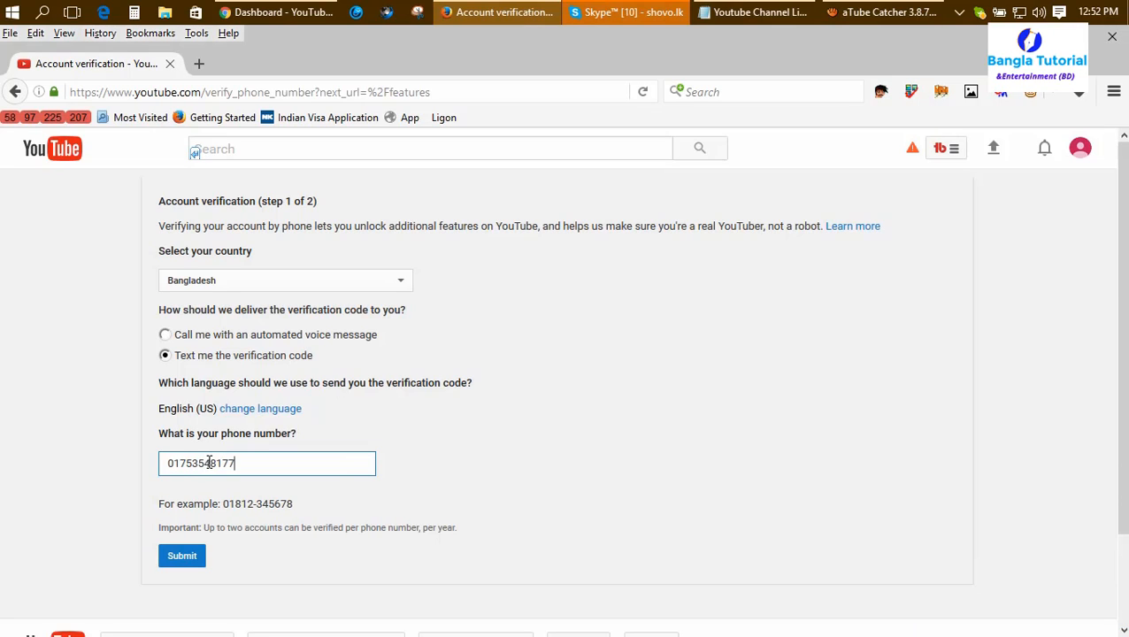
{"action": "scroll", "coordinate": [265, 336], "scroll_direction": "down", "scroll_amount": 2}
{"action": "scroll", "coordinate": [295, 352], "scroll_direction": "up", "scroll_amount": 2}
{"action": "left_click", "coordinate": [183, 557]}
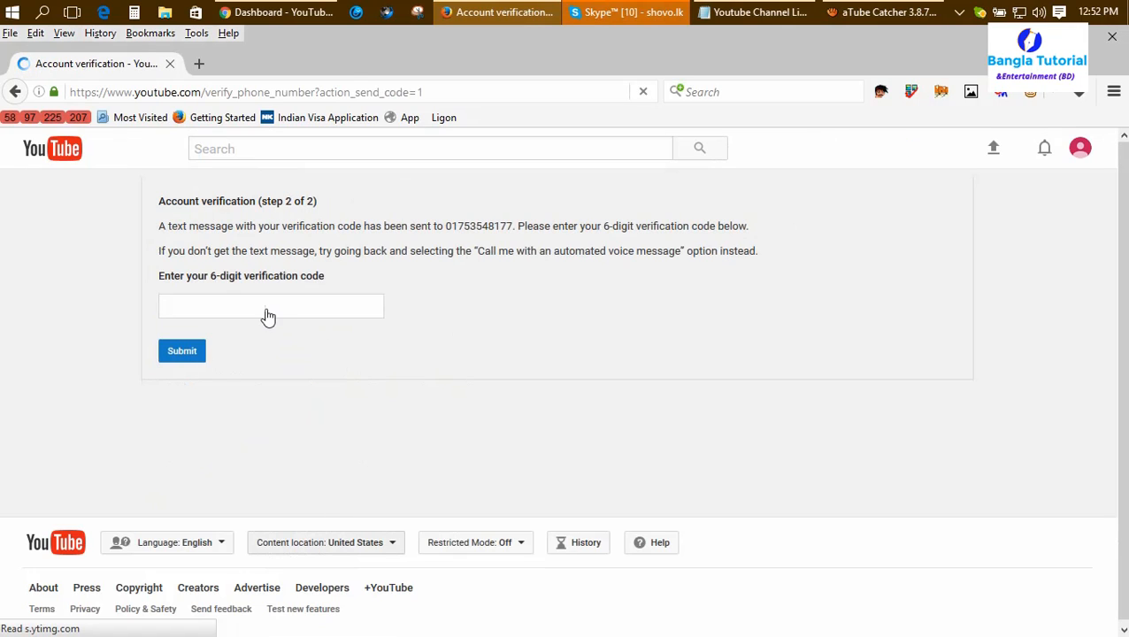
Enter and submit the 6-digit verification code, and continue to the channel's Status and Features page
{"action": "left_click", "coordinate": [265, 307]}
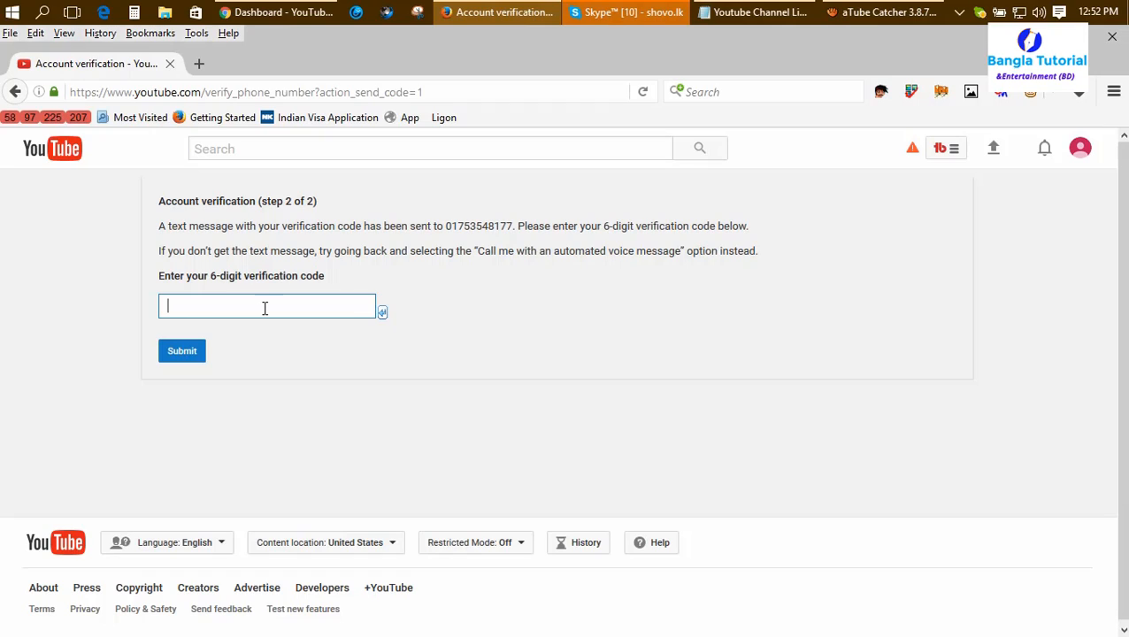
{"action": "left_click", "coordinate": [183, 353]}
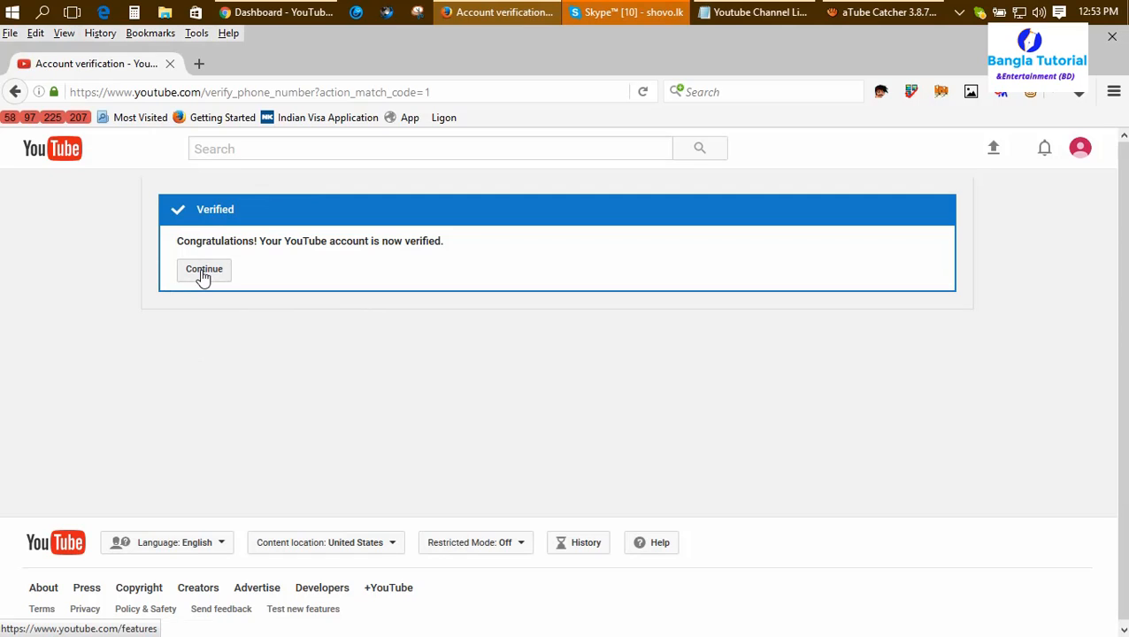
{"action": "left_click", "coordinate": [201, 275]}
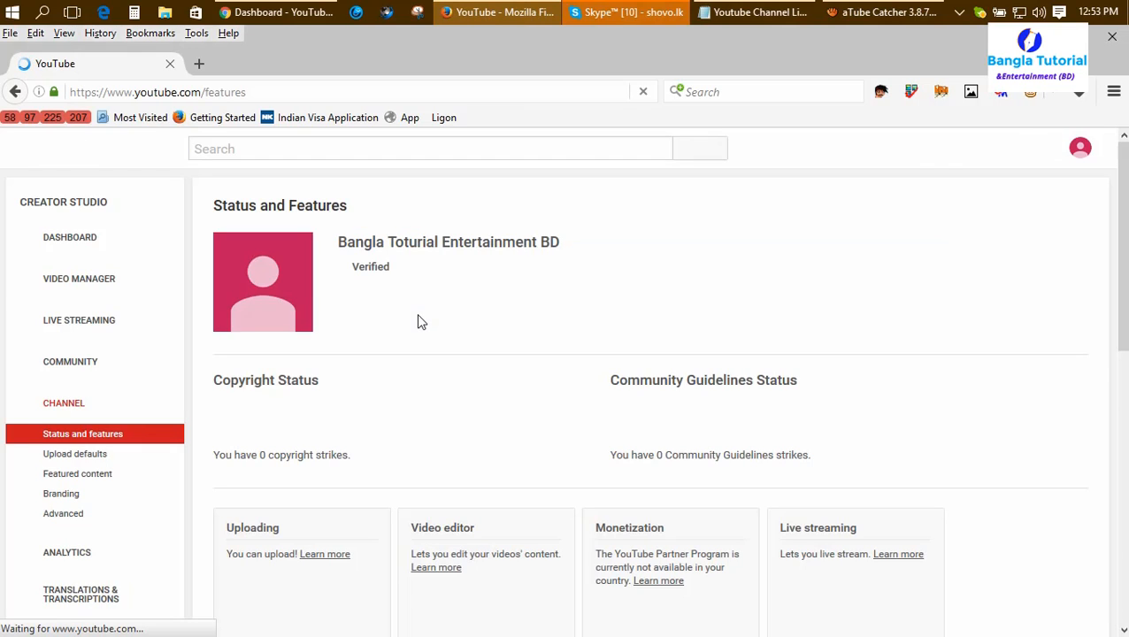
Review the channel's feature list, including Monetization, and open the Advanced channel settings
{"action": "scroll", "coordinate": [411, 332], "scroll_direction": "down", "scroll_amount": 4}
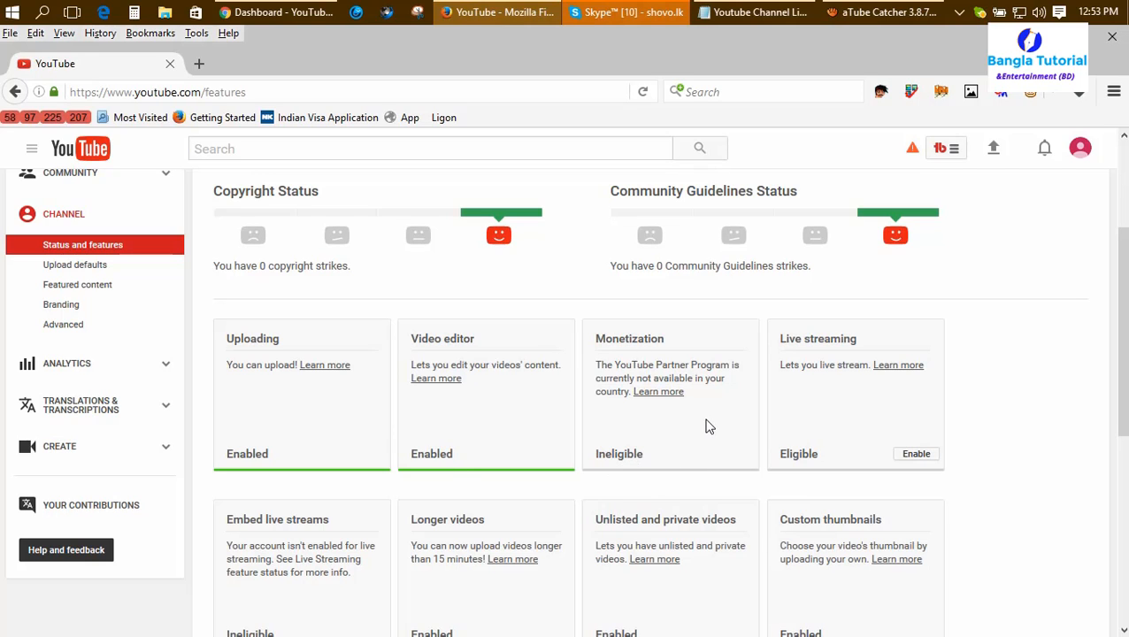
{"action": "scroll", "coordinate": [707, 427], "scroll_direction": "up", "scroll_amount": 4}
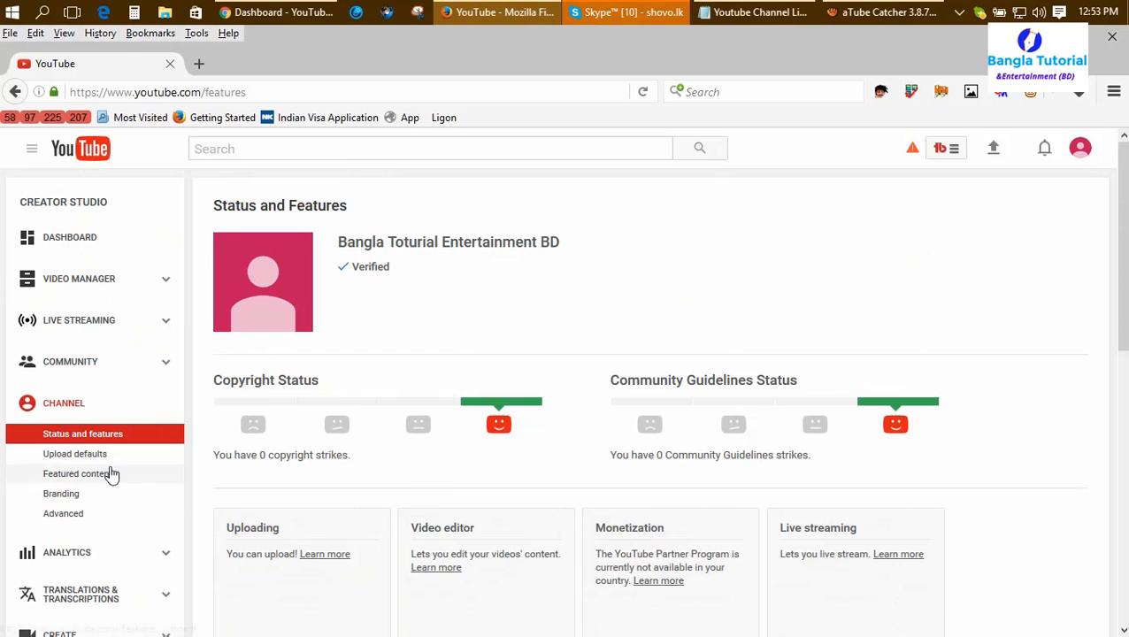
{"action": "left_click", "coordinate": [64, 515]}
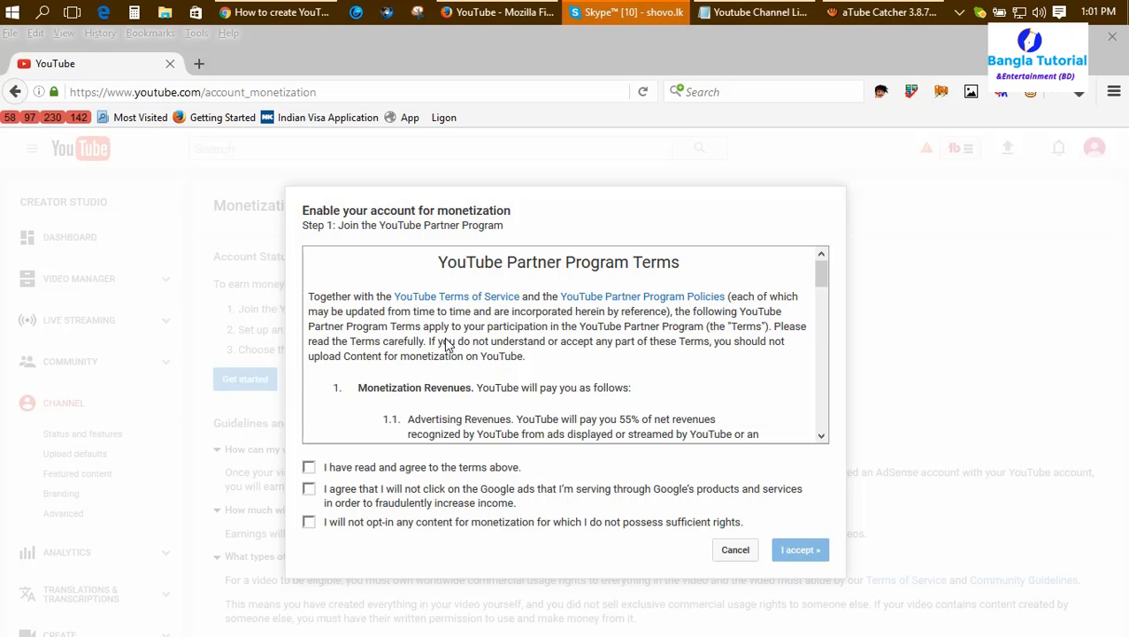
Read through the YouTube Partner Program terms, agree to all three conditions, and accept them
{"action": "scroll", "coordinate": [566, 350], "scroll_direction": "down", "scroll_amount": 10}
{"action": "scroll", "coordinate": [599, 353], "scroll_direction": "down", "scroll_amount": 3}
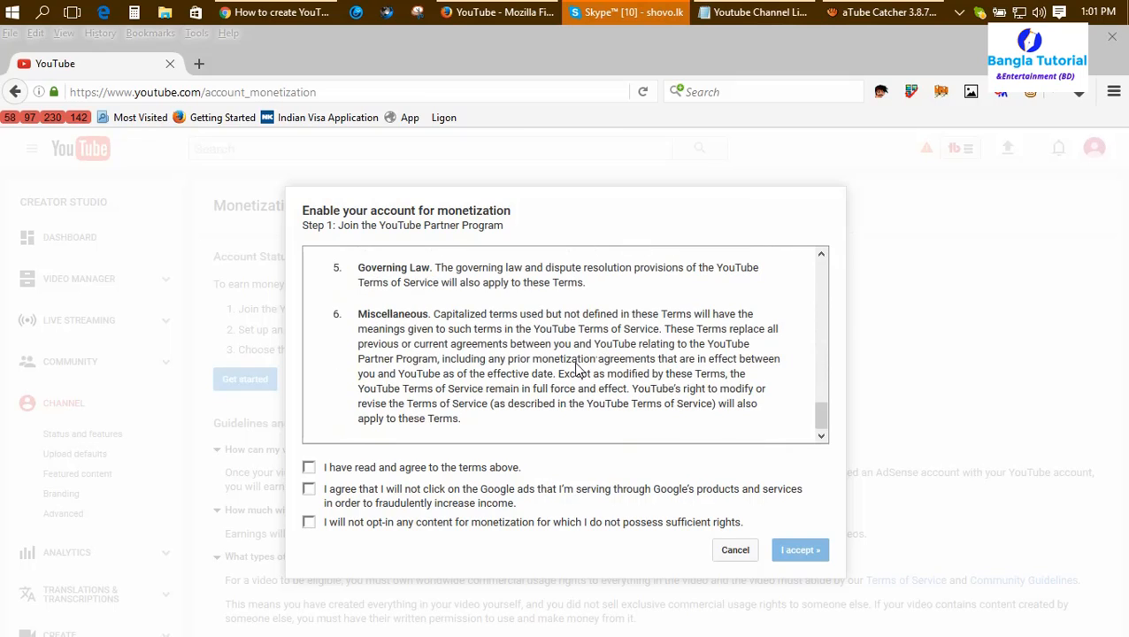
{"action": "left_click", "coordinate": [309, 469]}
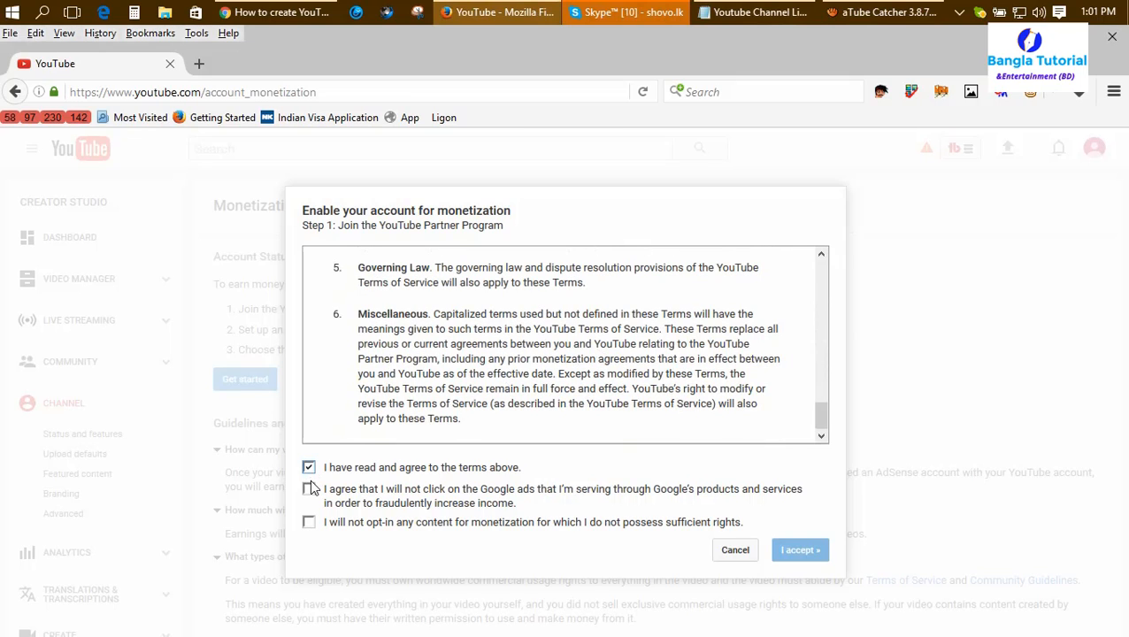
{"action": "left_click", "coordinate": [309, 490]}
{"action": "left_click", "coordinate": [309, 522]}
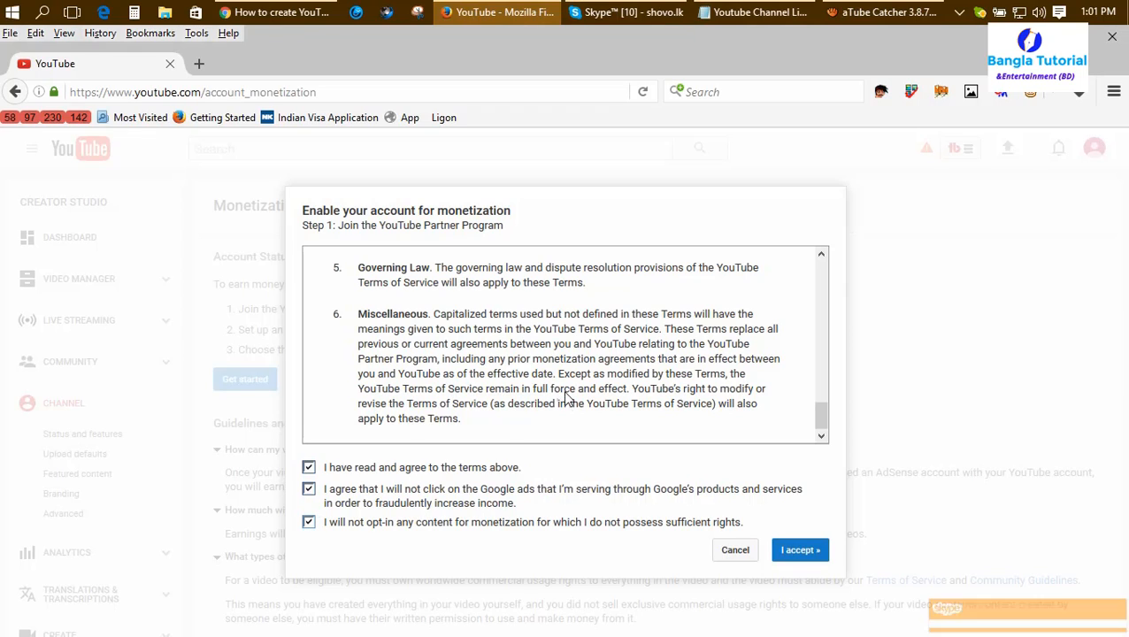
{"action": "left_click", "coordinate": [802, 556]}
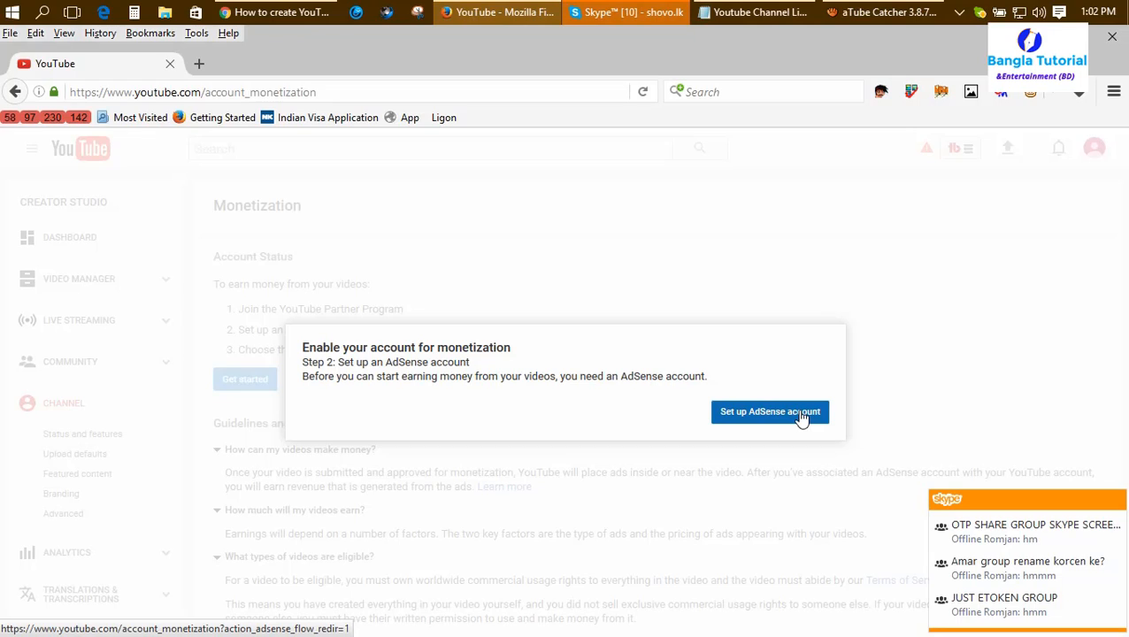
Start the AdSense account setup by signing in with the existing Google Account, and save the channel website with English as content language
{"action": "left_click", "coordinate": [748, 414]}
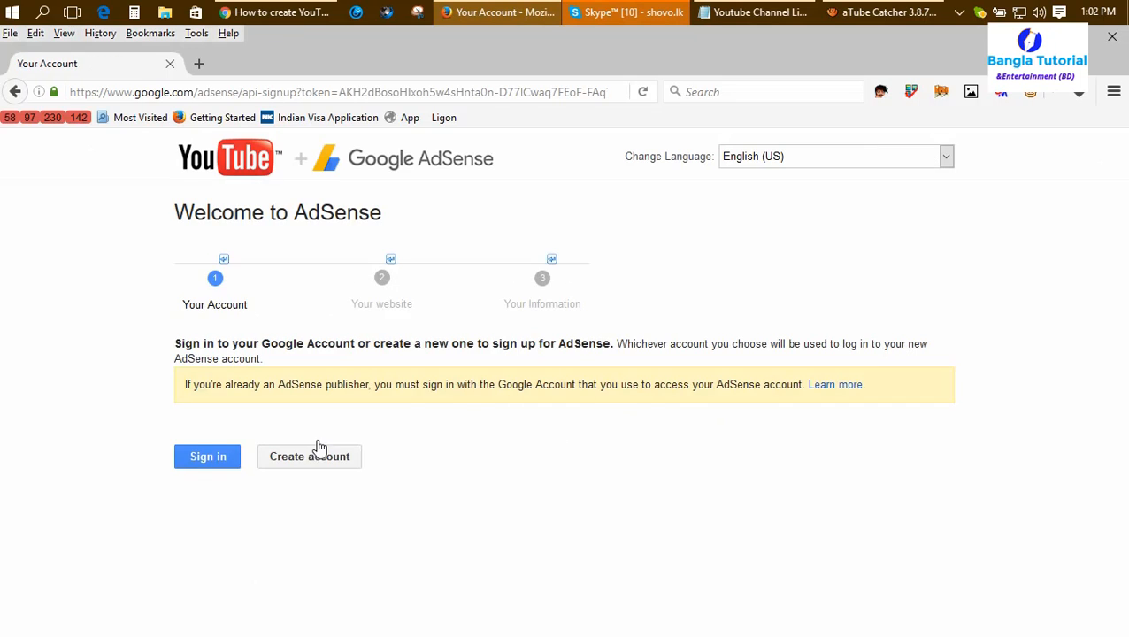
{"action": "left_click", "coordinate": [196, 456]}
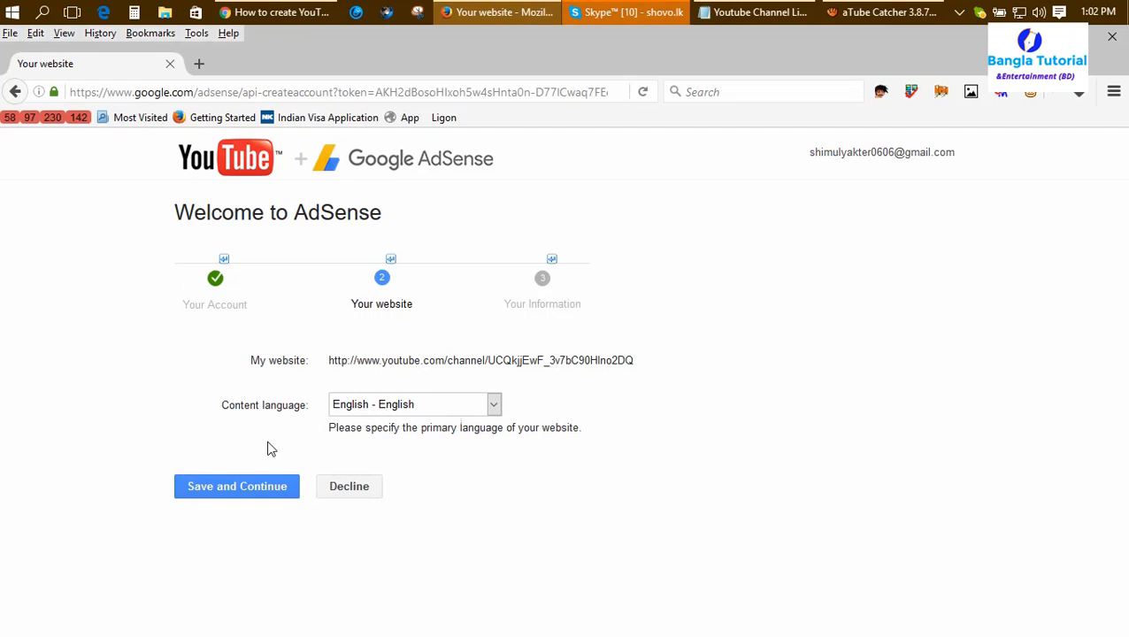
{"action": "left_click", "coordinate": [229, 493]}
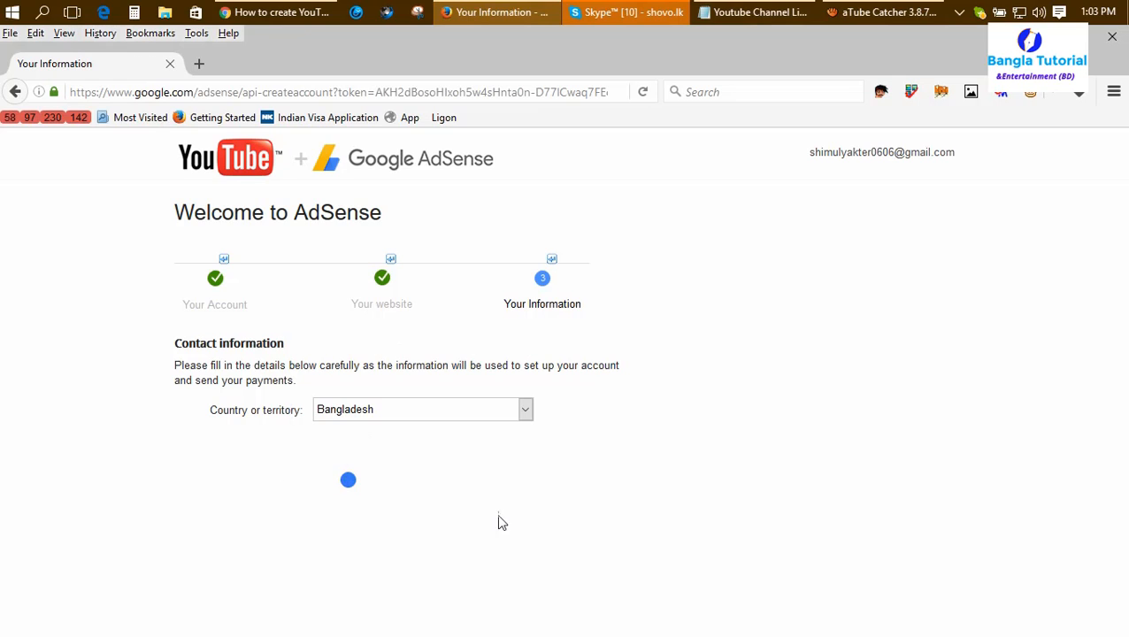
Set the AdSense contact information's time zone to (UTC+06:00) Dhaka
{"action": "scroll", "coordinate": [495, 502], "scroll_direction": "down", "scroll_amount": 2}
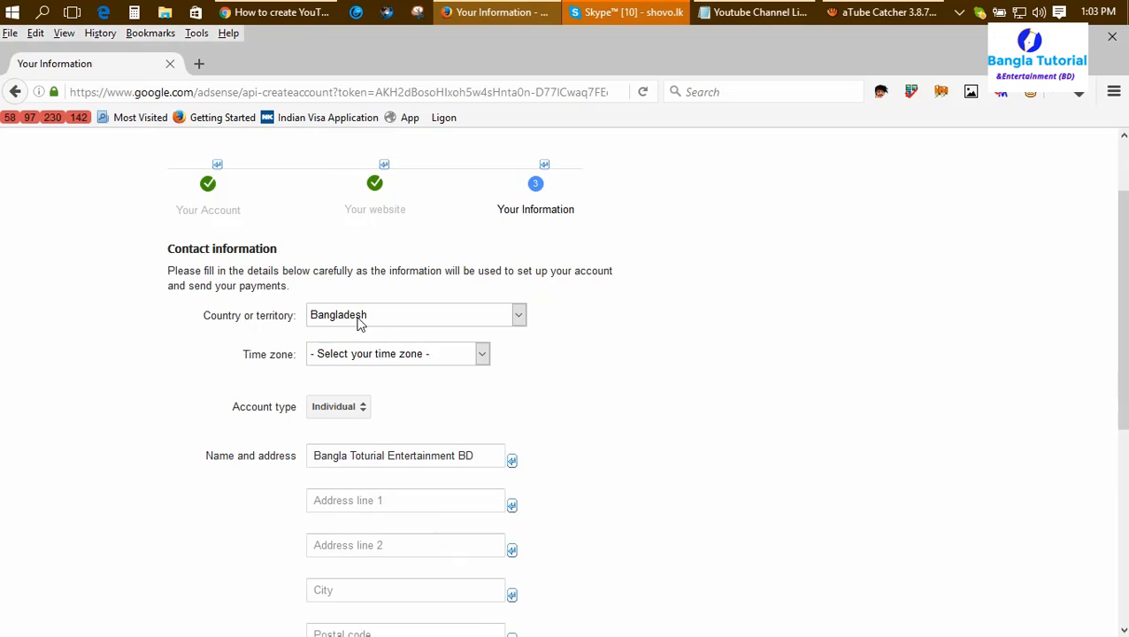
{"action": "left_click", "coordinate": [372, 362]}
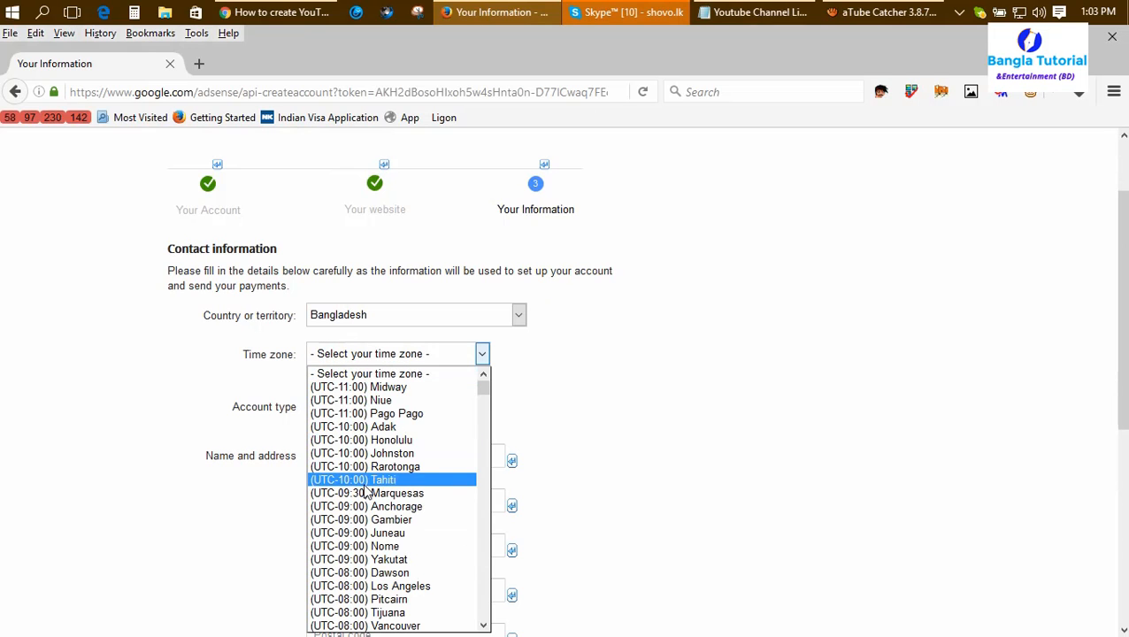
{"action": "scroll", "coordinate": [366, 492], "scroll_direction": "down", "scroll_amount": 7}
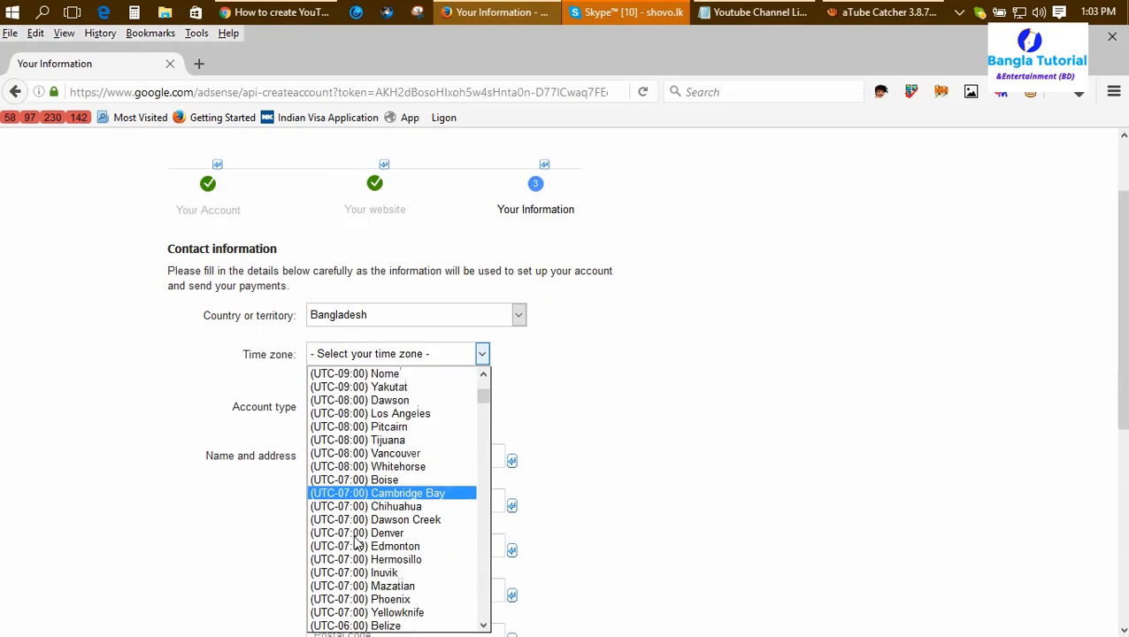
{"action": "scroll", "coordinate": [357, 544], "scroll_direction": "down", "scroll_amount": 2}
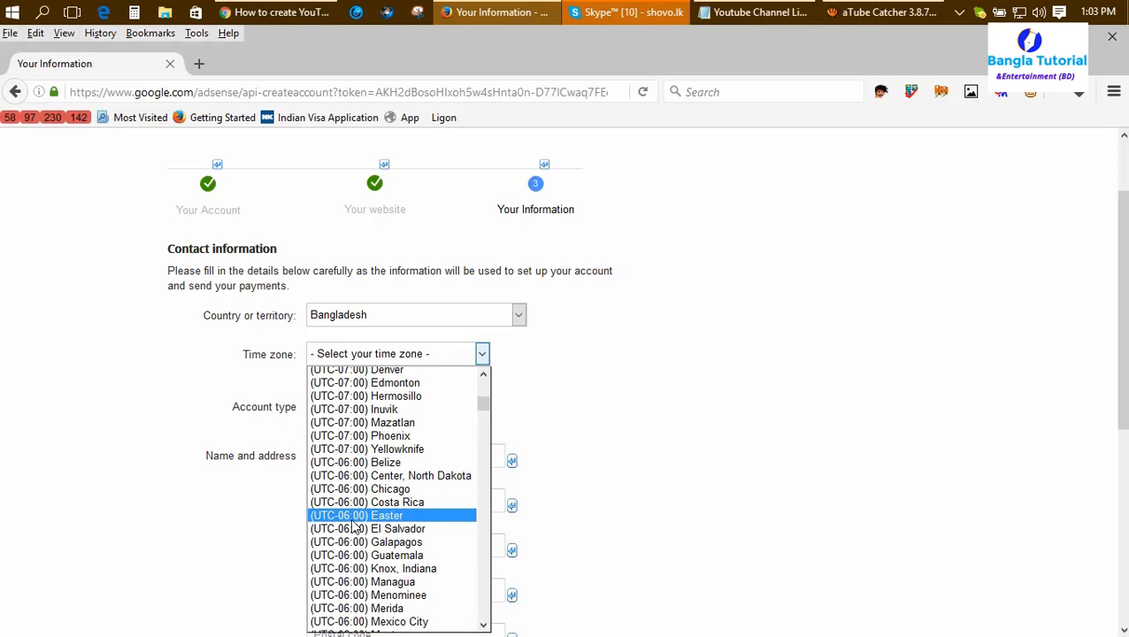
{"action": "scroll", "coordinate": [354, 524], "scroll_direction": "down", "scroll_amount": 3}
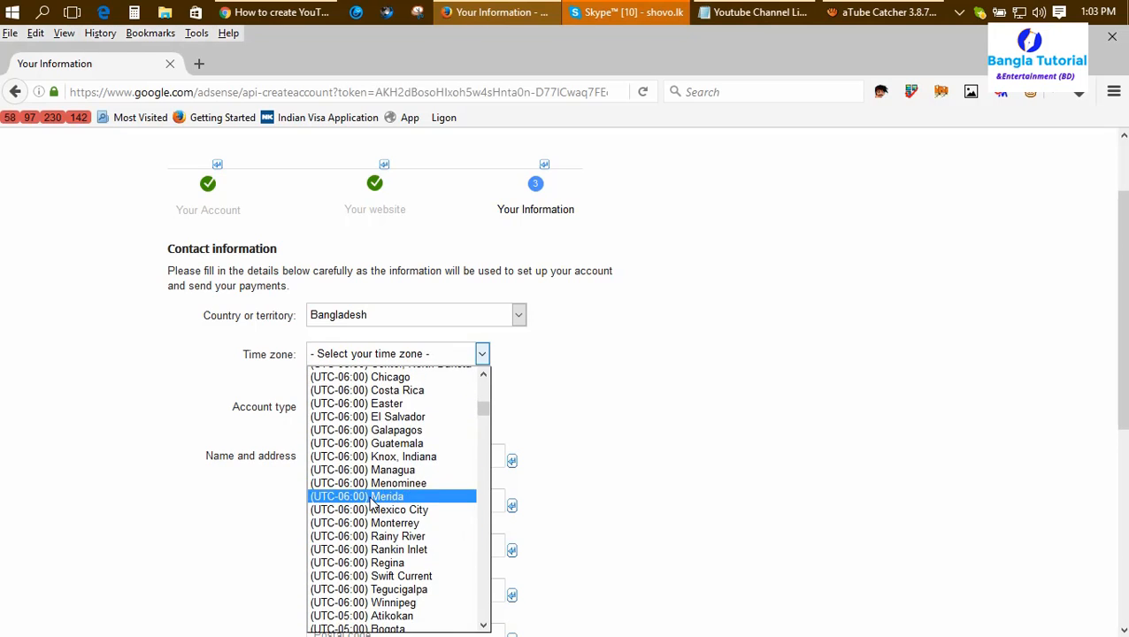
{"action": "scroll", "coordinate": [372, 501], "scroll_direction": "down", "scroll_amount": 4}
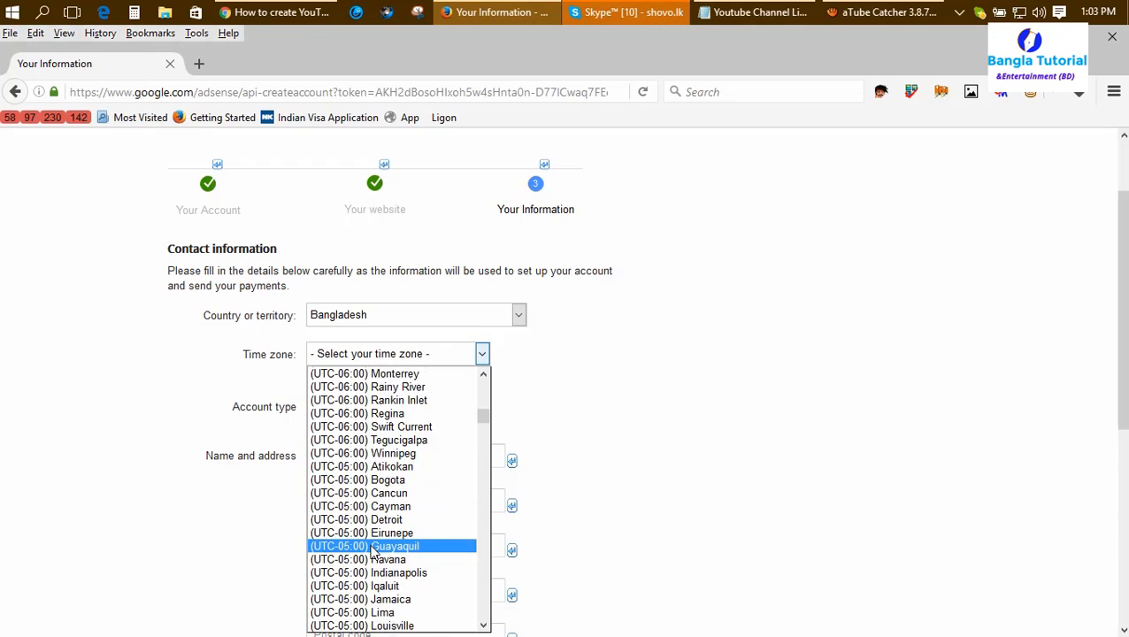
{"action": "scroll", "coordinate": [372, 551], "scroll_direction": "down", "scroll_amount": 8}
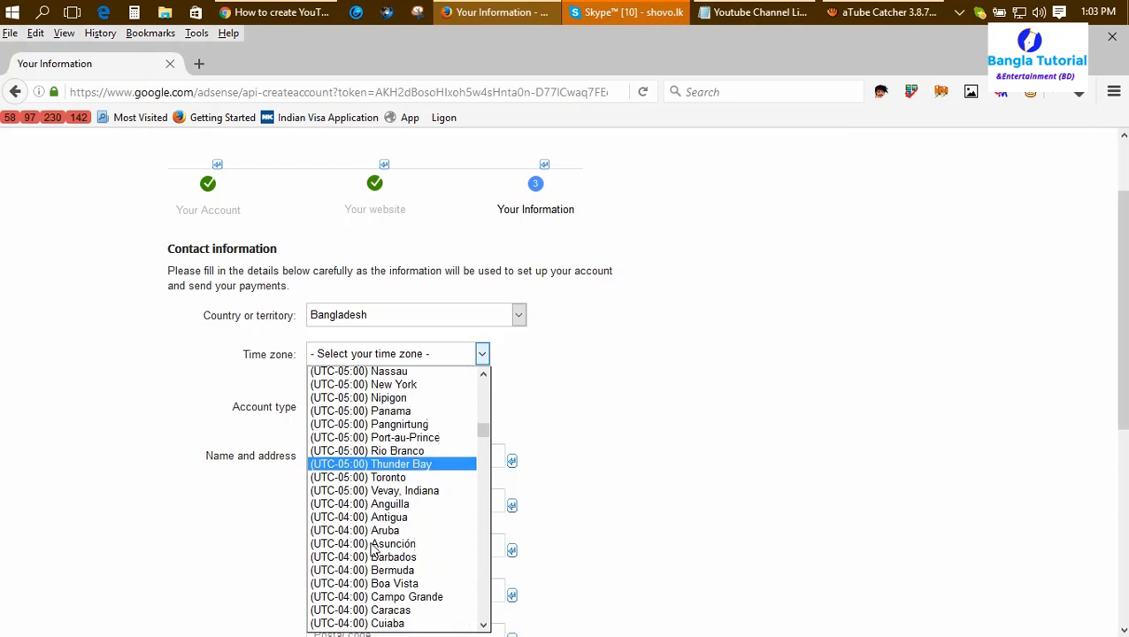
{"action": "scroll", "coordinate": [373, 551], "scroll_direction": "down", "scroll_amount": 11}
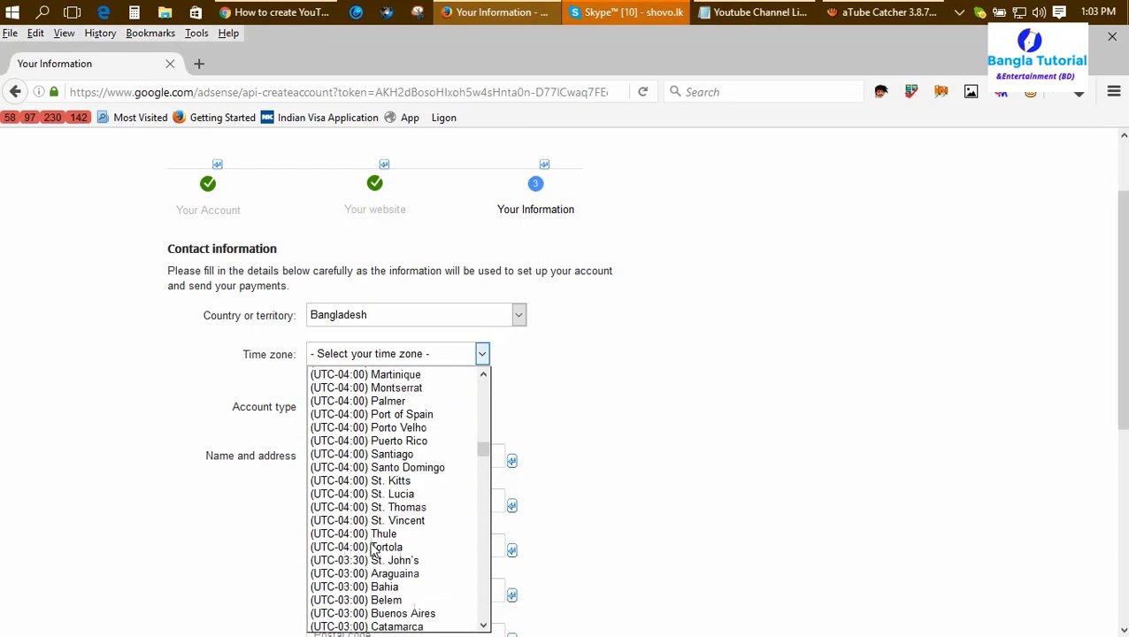
{"action": "scroll", "coordinate": [373, 551], "scroll_direction": "down", "scroll_amount": 10}
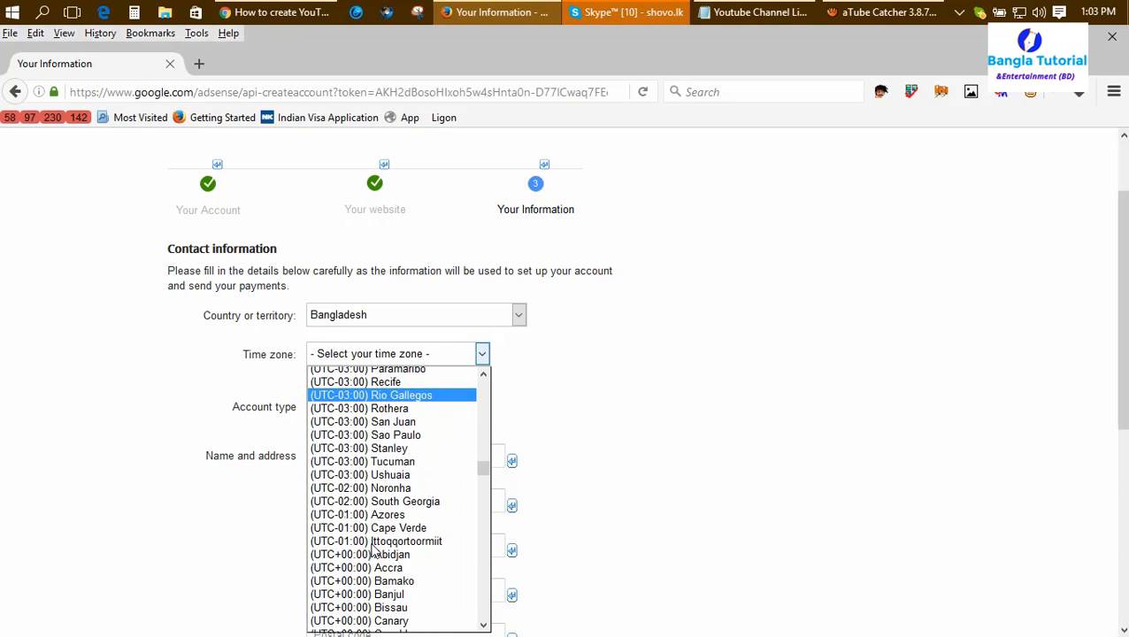
{"action": "scroll", "coordinate": [372, 551], "scroll_direction": "down", "scroll_amount": 12}
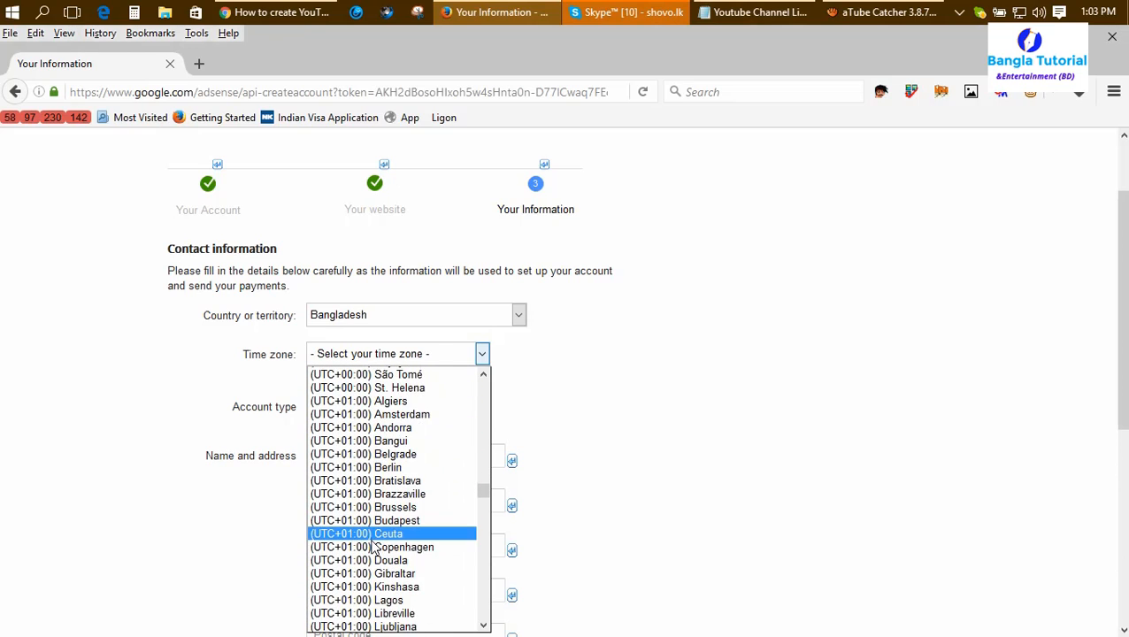
{"action": "scroll", "coordinate": [372, 551], "scroll_direction": "down", "scroll_amount": 15}
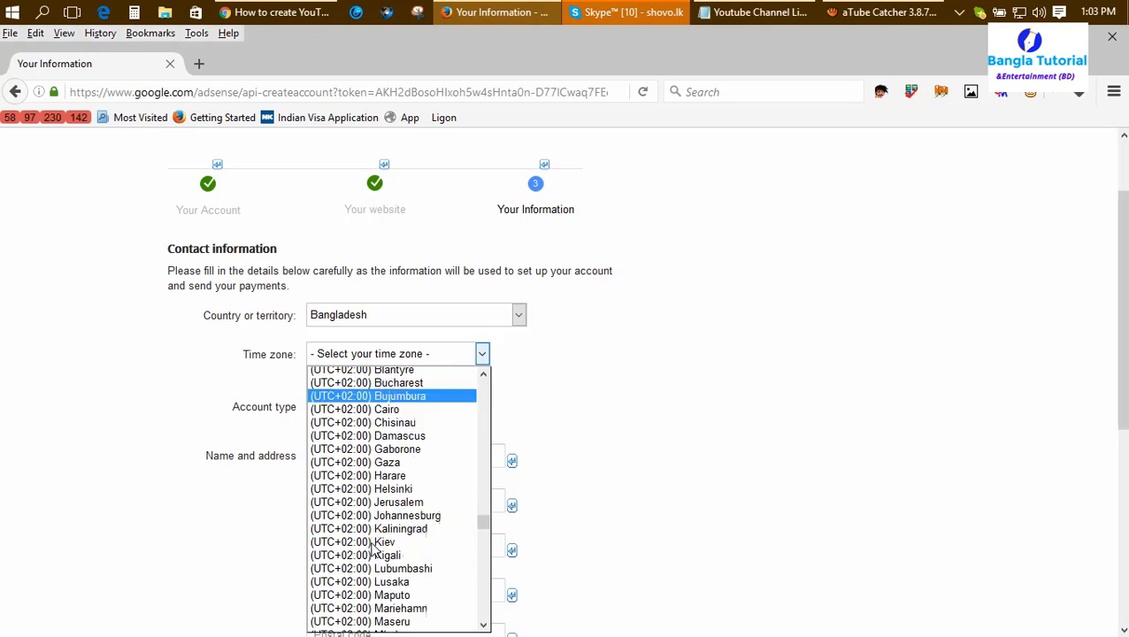
{"action": "scroll", "coordinate": [372, 548], "scroll_direction": "down", "scroll_amount": 20}
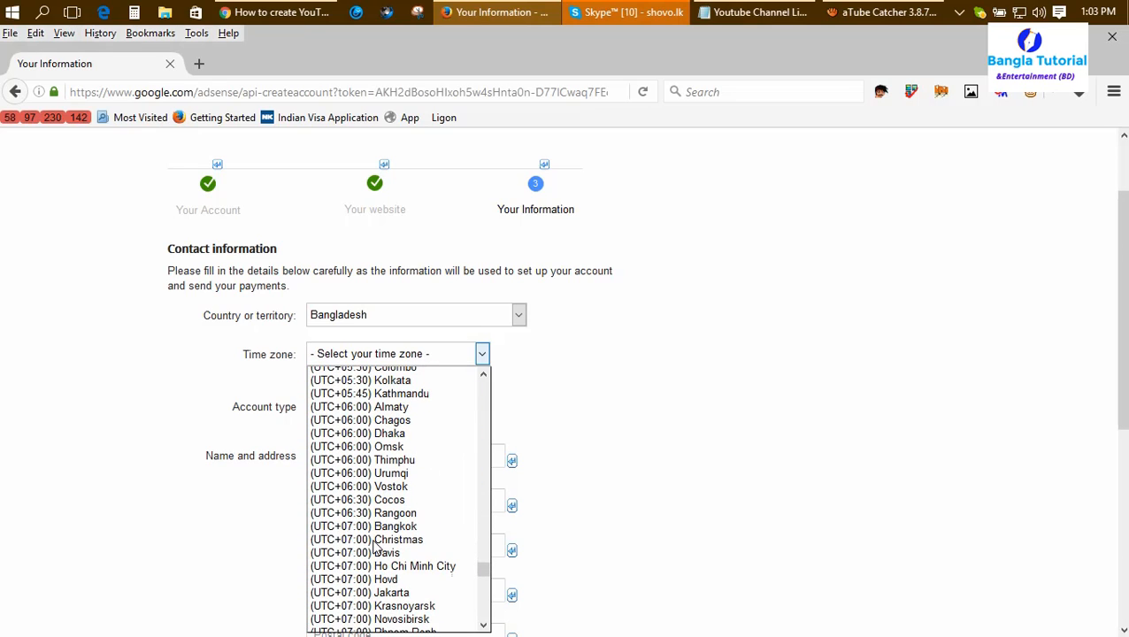
{"action": "scroll", "coordinate": [372, 548], "scroll_direction": "up", "scroll_amount": 1}
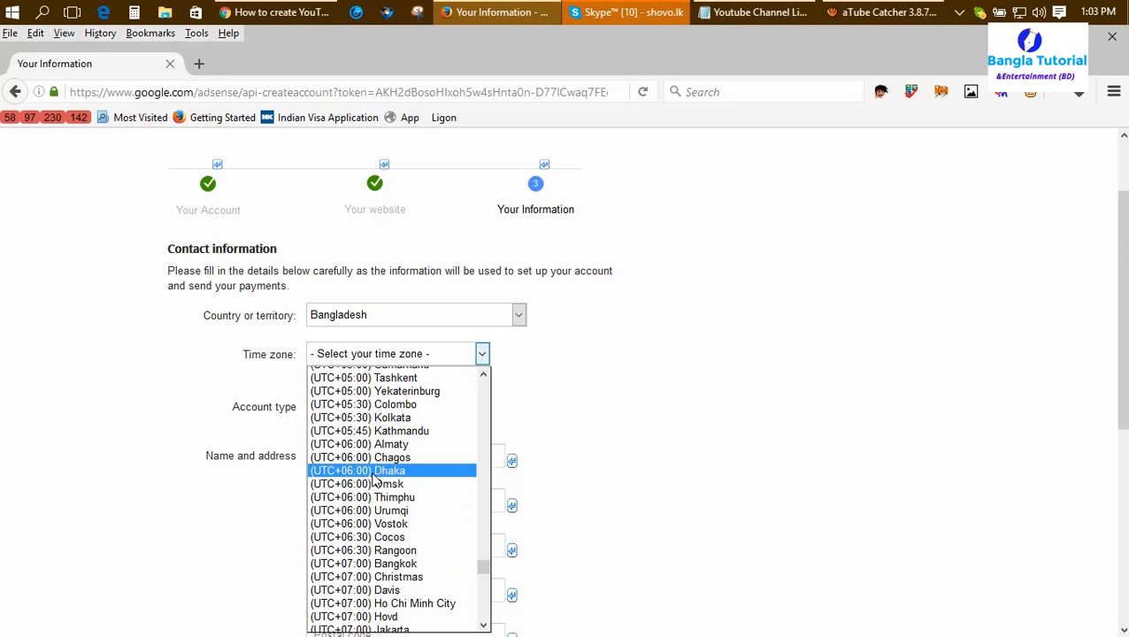
{"action": "left_click", "coordinate": [375, 470]}
Replace the channel name in the name and address section with the account owner's full name
{"action": "scroll", "coordinate": [504, 395], "scroll_direction": "down", "scroll_amount": 3}
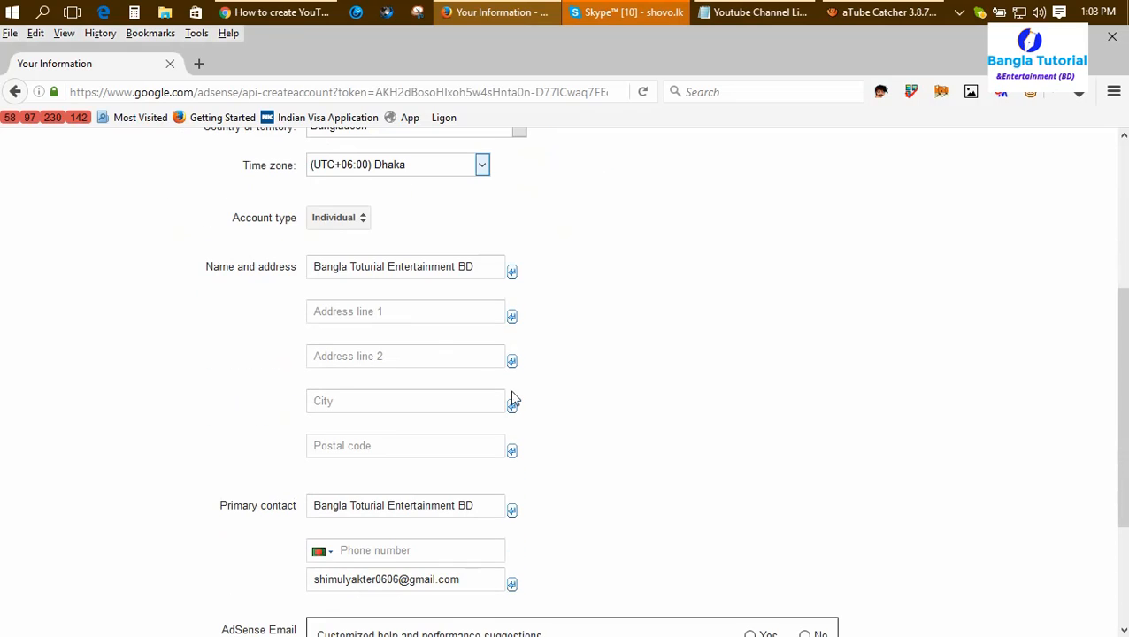
{"action": "left_click", "coordinate": [334, 267]}
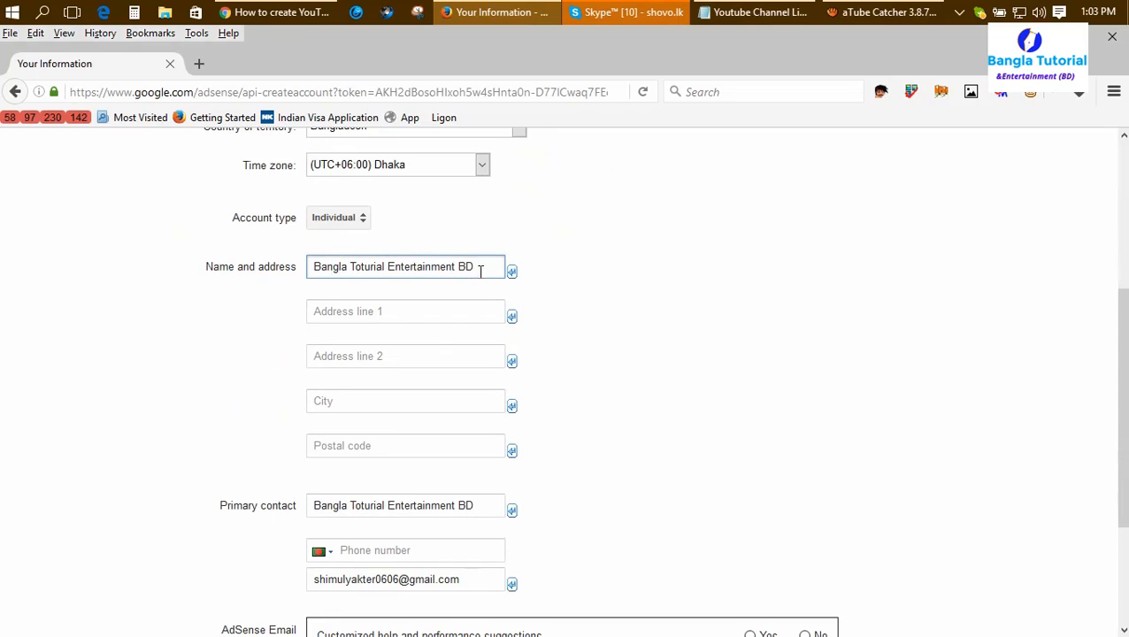
{"action": "scroll", "coordinate": [415, 303], "scroll_direction": "up", "scroll_amount": 1}
{"action": "scroll", "coordinate": [439, 325], "scroll_direction": "down", "scroll_amount": 1}
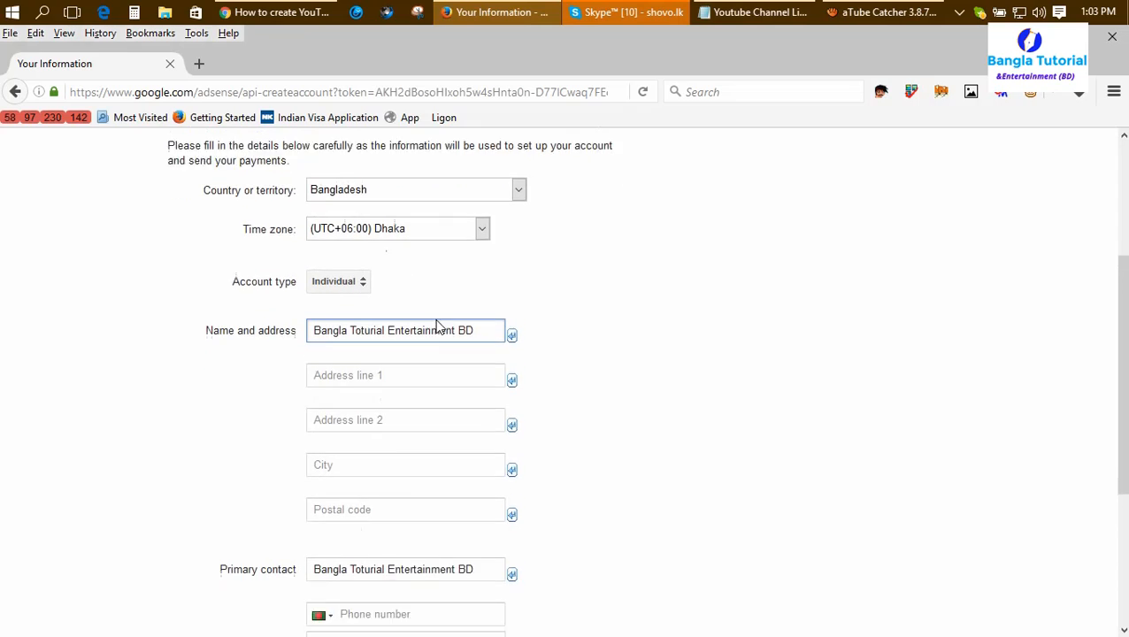
{"action": "left_click_drag", "start_coordinate": [485, 264], "coordinate": [265, 272]}
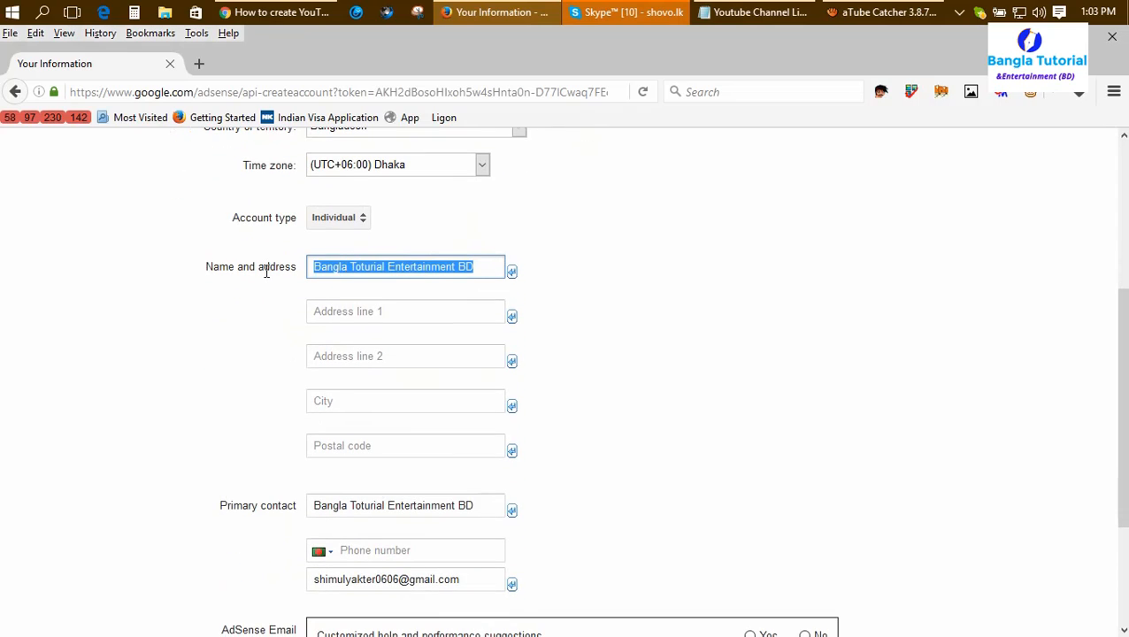
{"action": "key", "text": "BackSpace"}
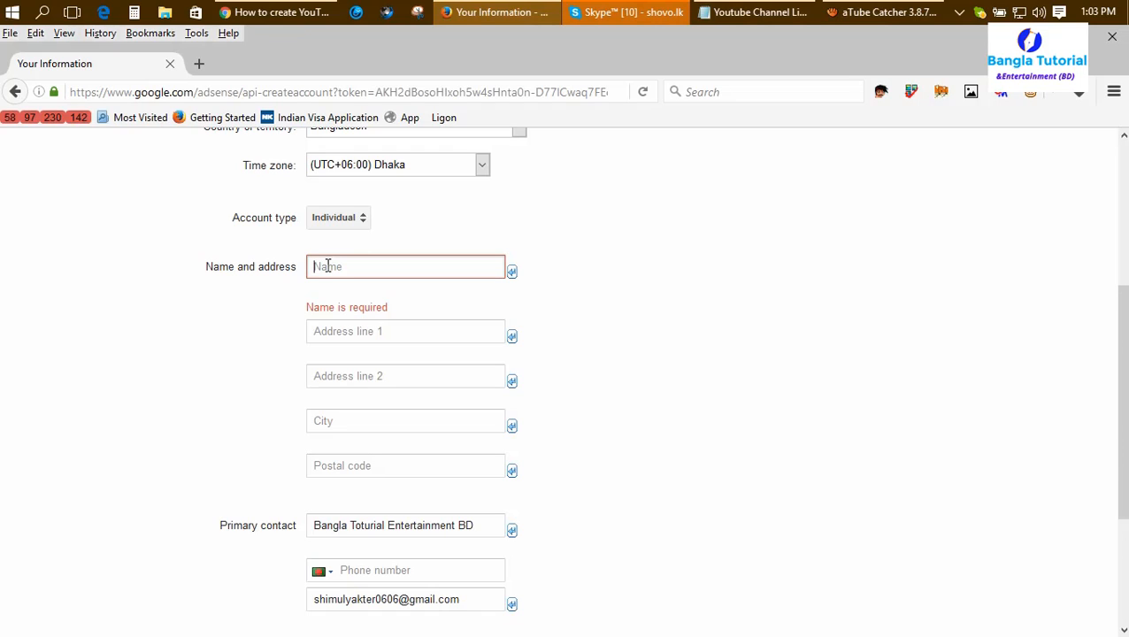
{"action": "type", "text": "Ms"}
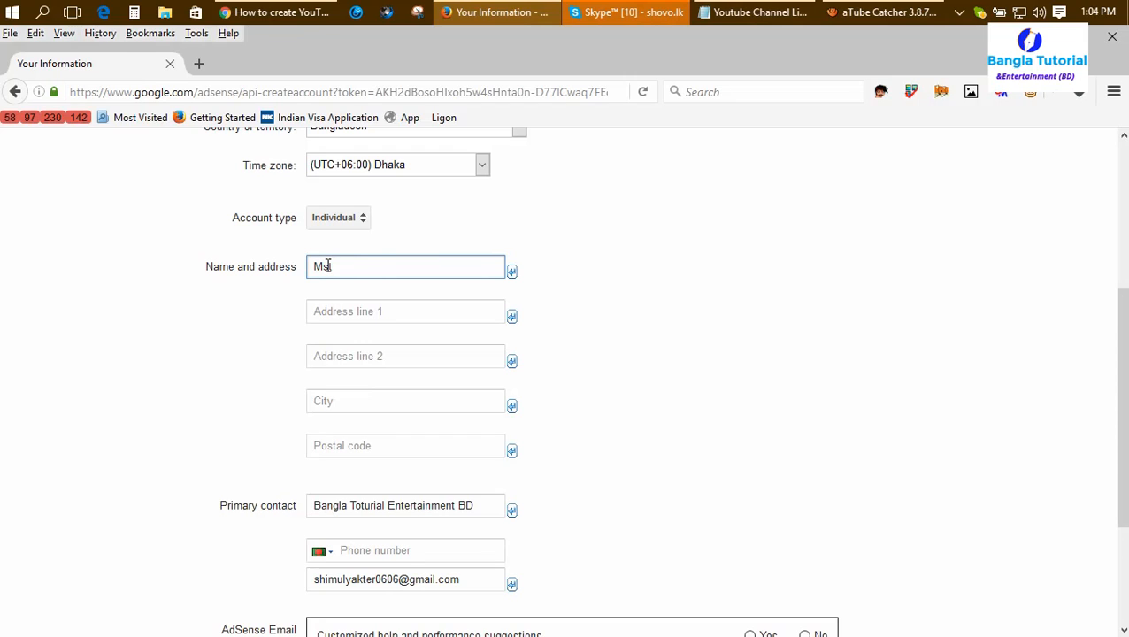
{"action": "type", "text": ">"}
{"action": "key", "text": "BackSpace"}
Fill in both address lines with the account owner's street address and area
{"action": "left_click", "coordinate": [348, 313]}
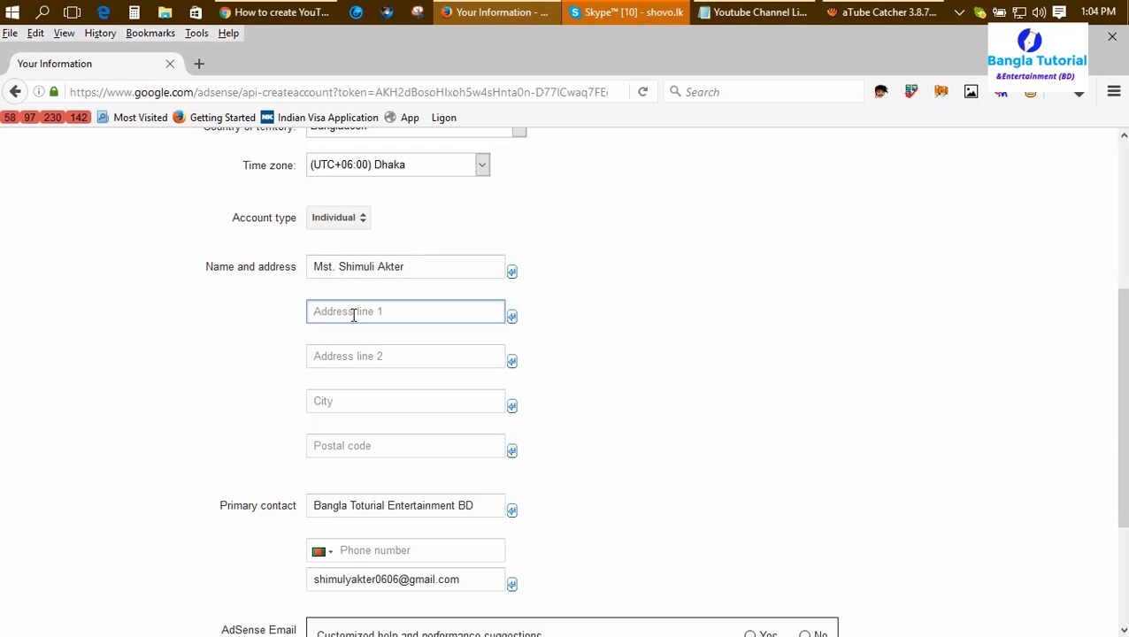
{"action": "type", "text": "Mohammap"}
{"action": "left_click_drag", "start_coordinate": [384, 313], "coordinate": [295, 315]}
{"action": "left_click", "coordinate": [336, 354]}
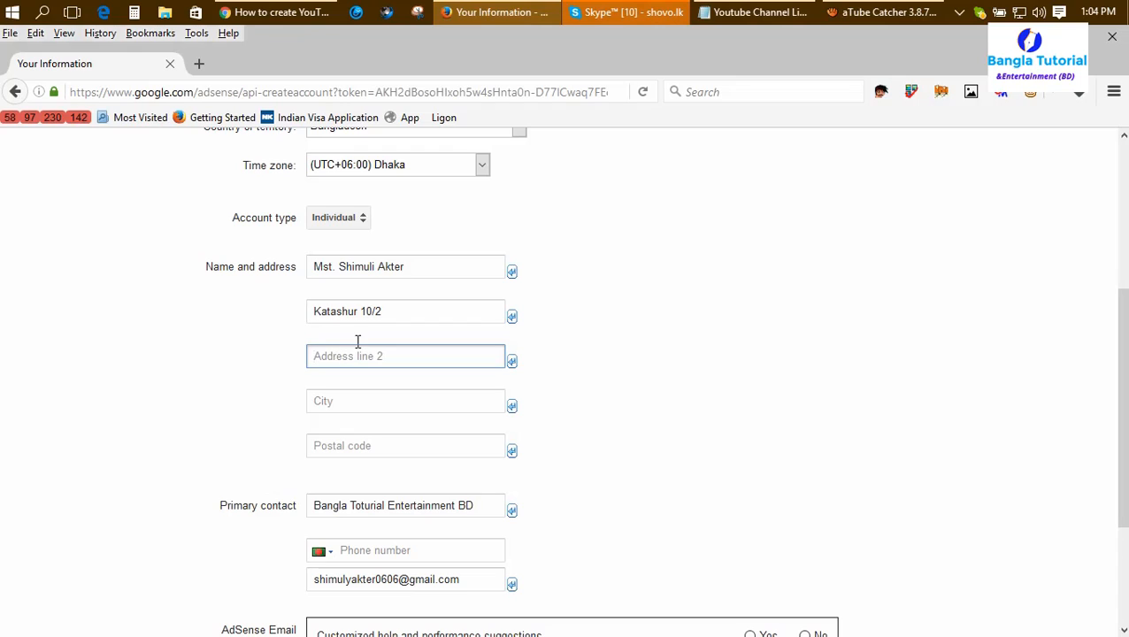
{"action": "type", "text": "Mohammadpur"}
Complete the account owner's address by entering the city and the postal code
{"action": "left_click", "coordinate": [336, 397]}
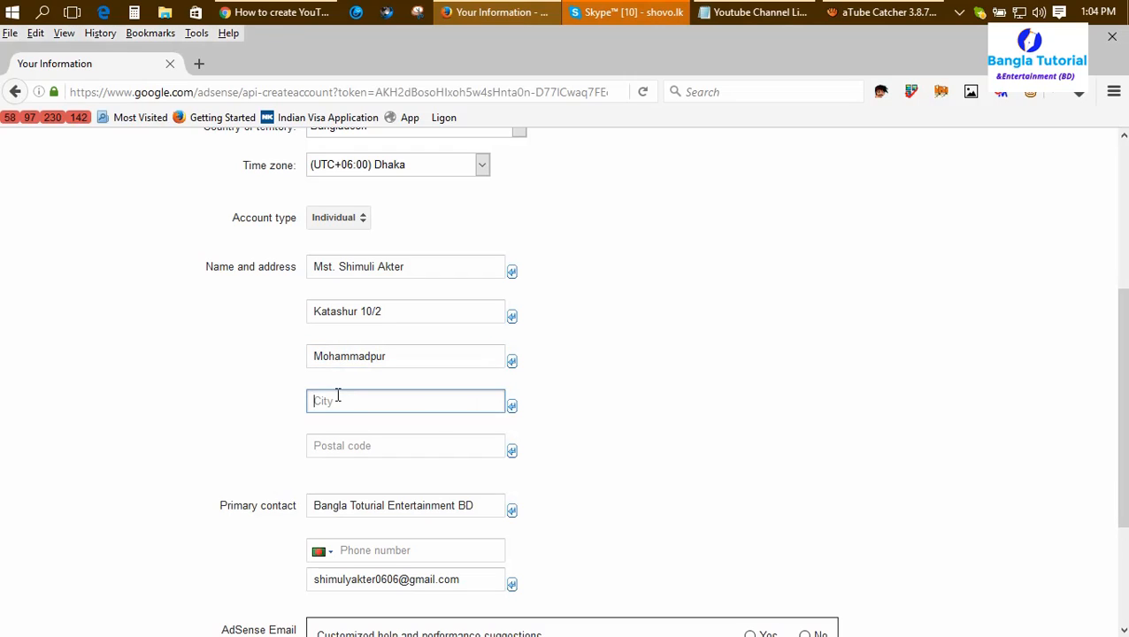
{"action": "type", "text": "Dhaka"}
{"action": "left_click", "coordinate": [337, 445]}
{"action": "type", "text": "12"}
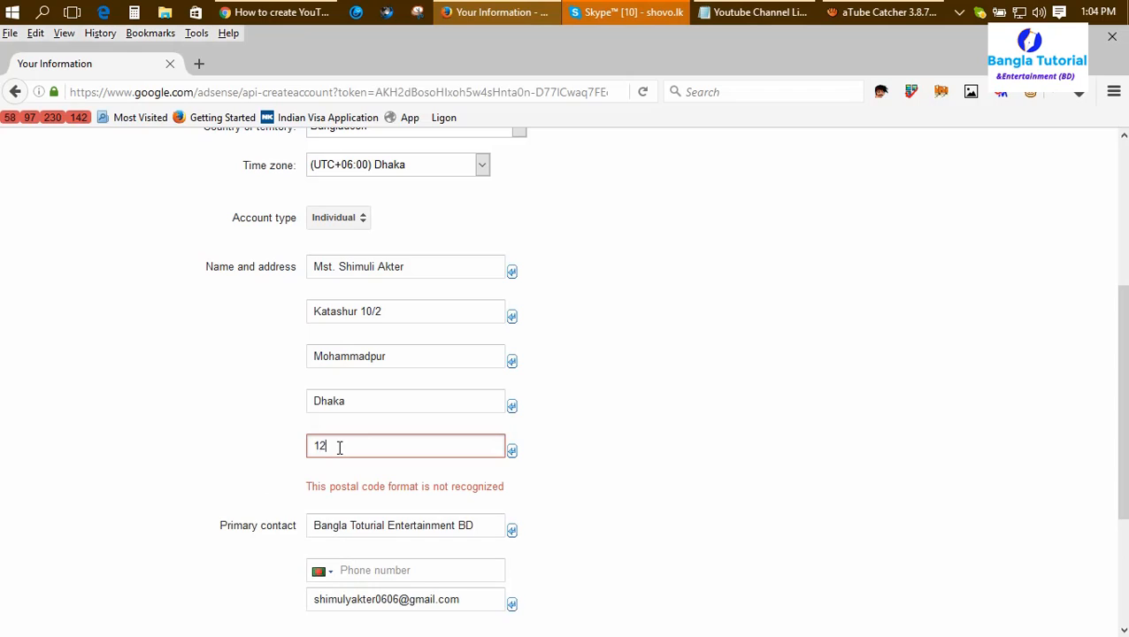
{"action": "type", "text": "07"}
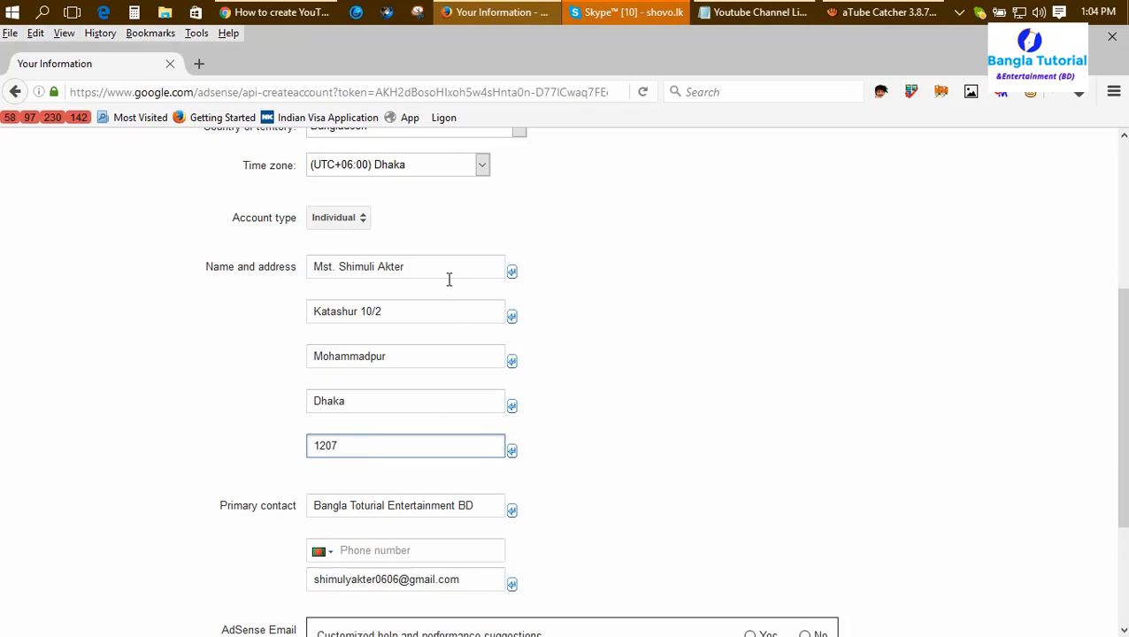
Replace the primary contact name with the account owner's full name copied from the name and address section
{"action": "left_click_drag", "start_coordinate": [428, 261], "coordinate": [289, 268]}
{"action": "key", "text": "ctrl+c"}
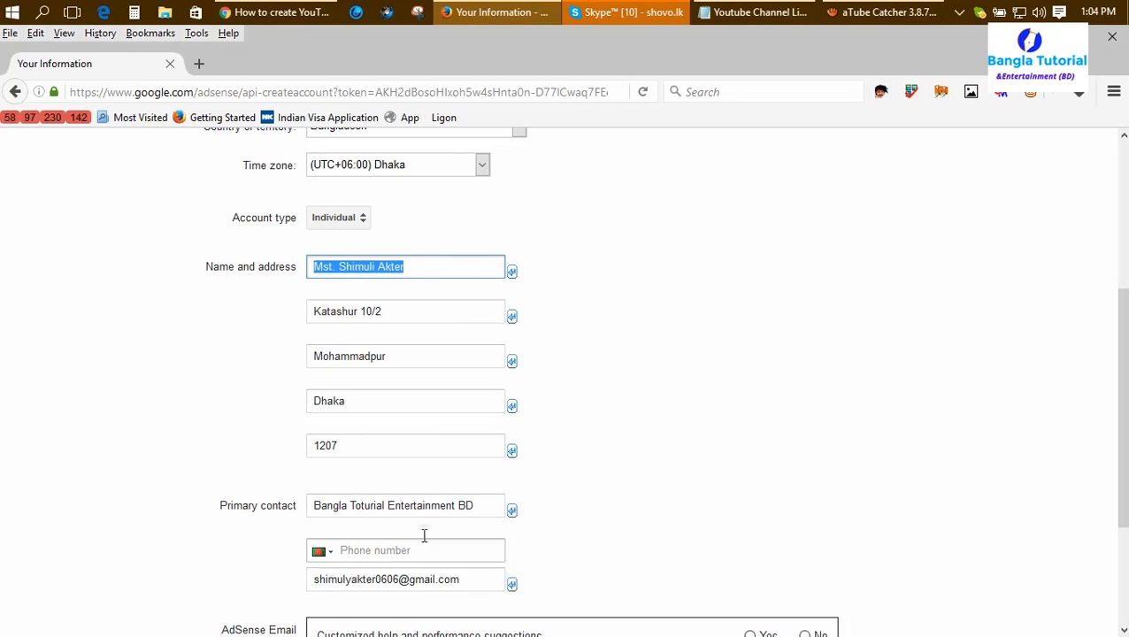
{"action": "left_click", "coordinate": [387, 511]}
{"action": "left_click_drag", "start_coordinate": [478, 506], "coordinate": [282, 514]}
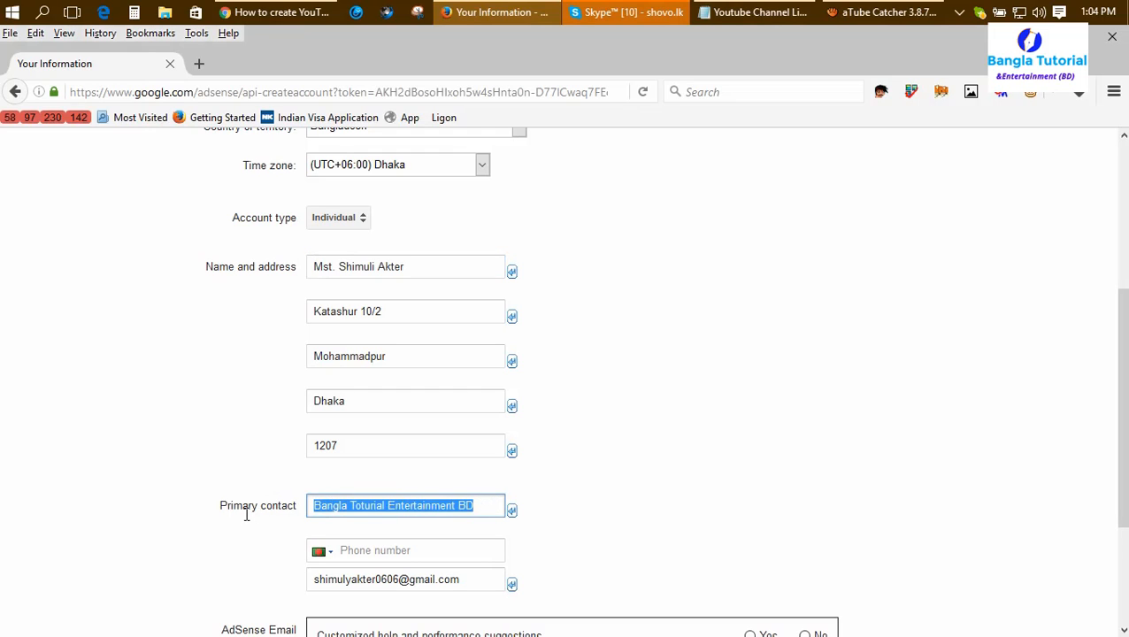
{"action": "key", "text": "ctrl+v"}
Enter the account owner's phone number in the primary contact section
{"action": "scroll", "coordinate": [496, 461], "scroll_direction": "down", "scroll_amount": 3}
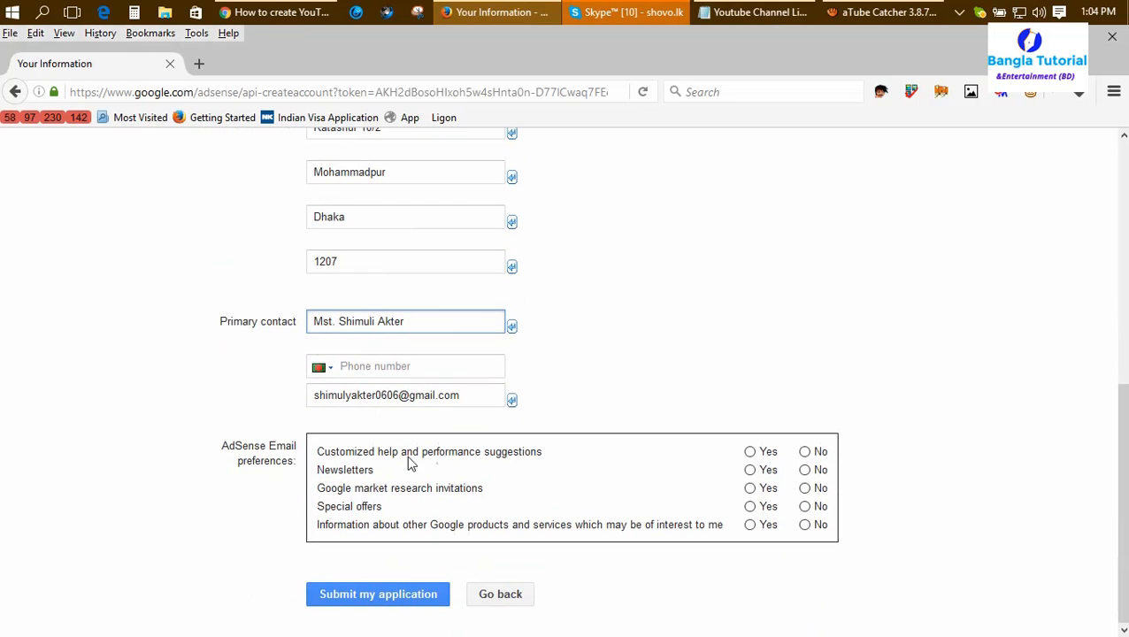
{"action": "left_click", "coordinate": [366, 367]}
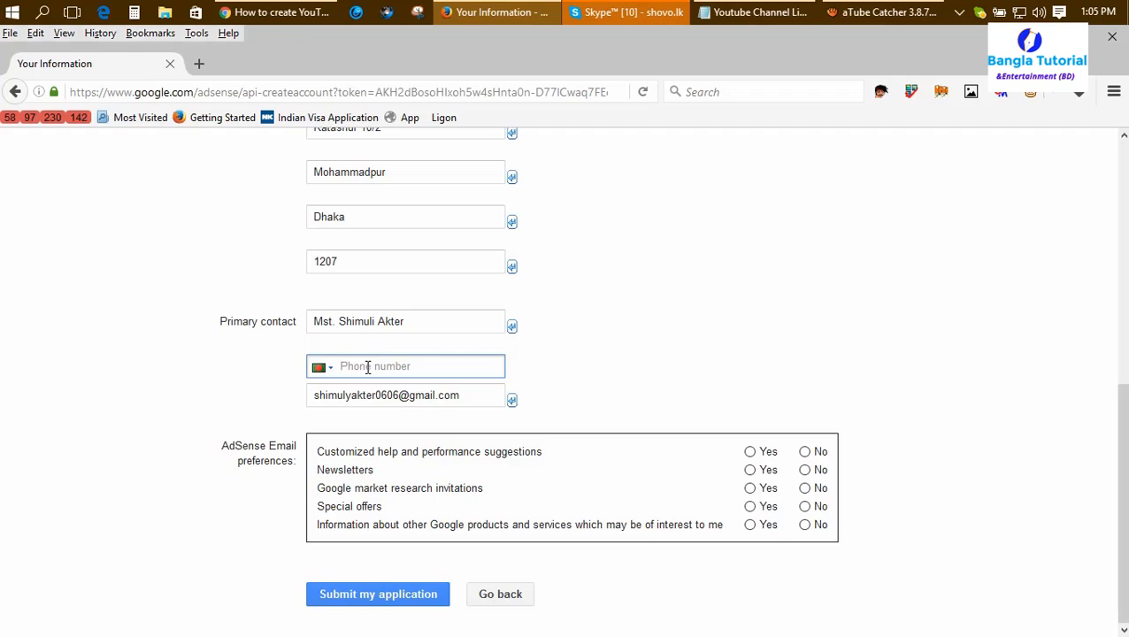
Answer Yes to all five AdSense email preferences and submit the application
{"action": "left_click", "coordinate": [749, 452]}
{"action": "left_click", "coordinate": [750, 470]}
{"action": "left_click", "coordinate": [749, 488]}
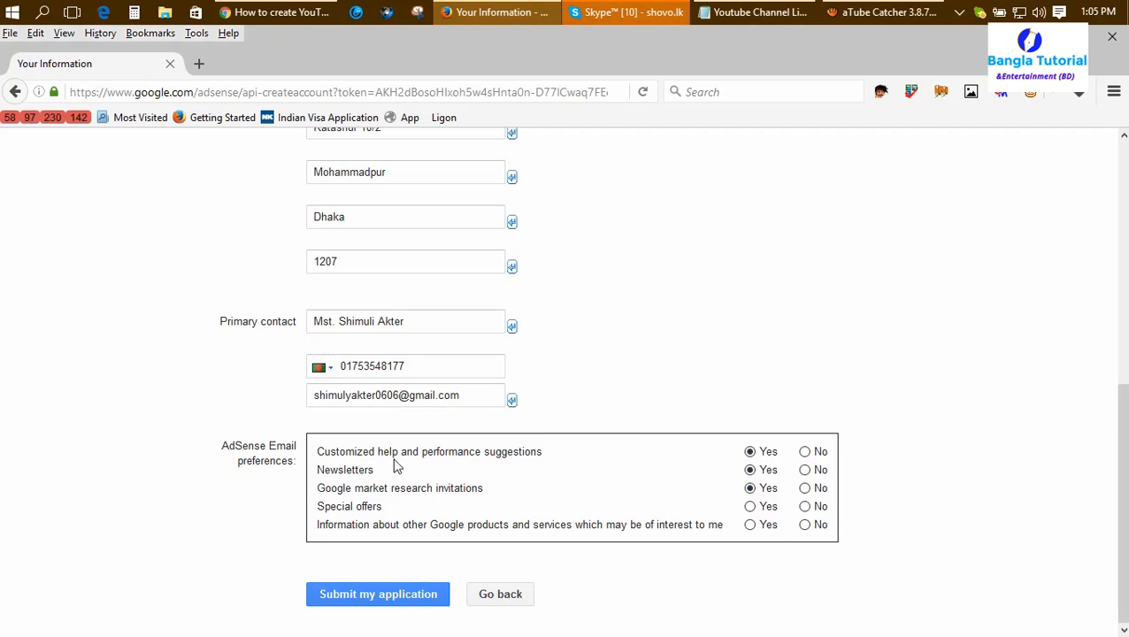
{"action": "left_click", "coordinate": [750, 506]}
{"action": "left_click", "coordinate": [749, 524]}
{"action": "left_click", "coordinate": [371, 594]}
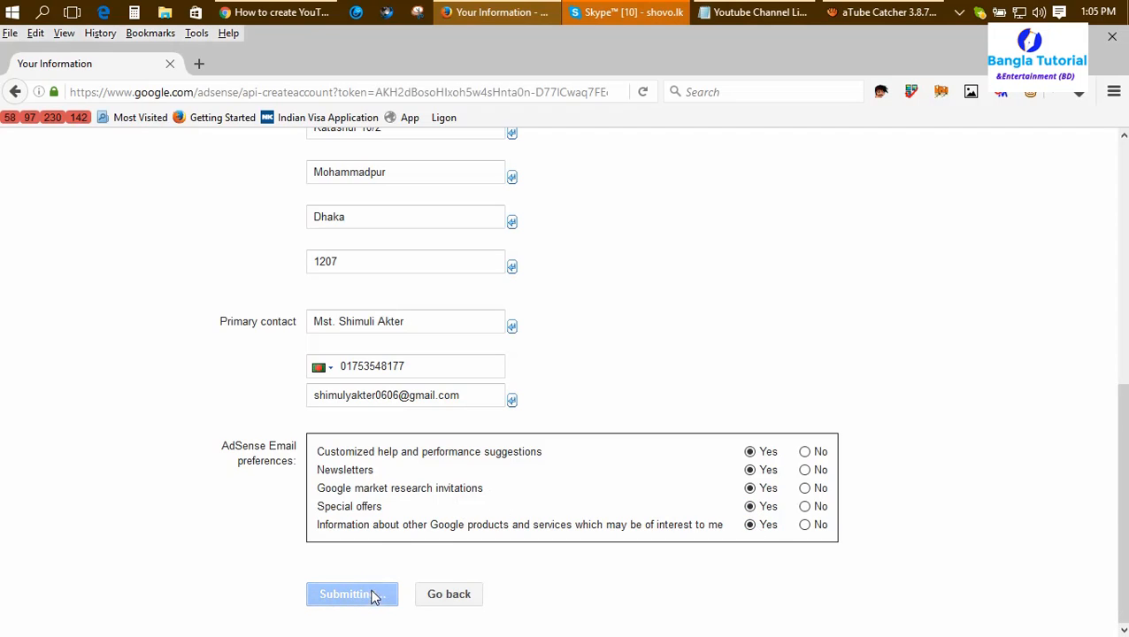
Mark the AdSense Terms and Conditions as read and accepted
{"action": "scroll", "coordinate": [729, 217], "scroll_direction": "up", "scroll_amount": 3}
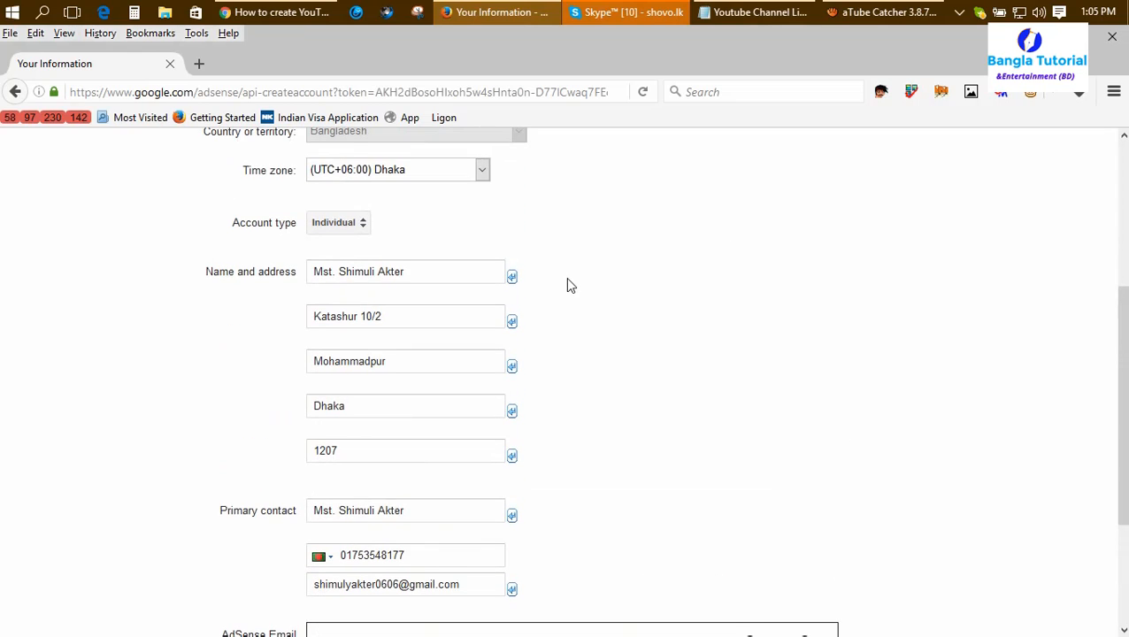
{"action": "scroll", "coordinate": [433, 425], "scroll_direction": "down", "scroll_amount": 10}
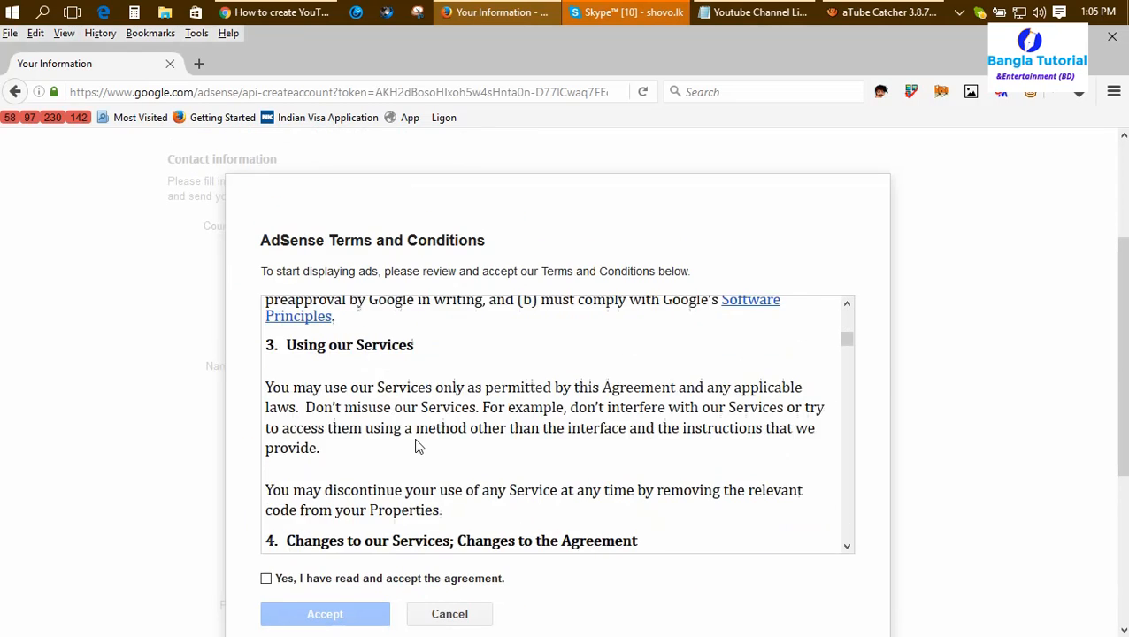
{"action": "scroll", "coordinate": [995, 268], "scroll_direction": "down", "scroll_amount": 5}
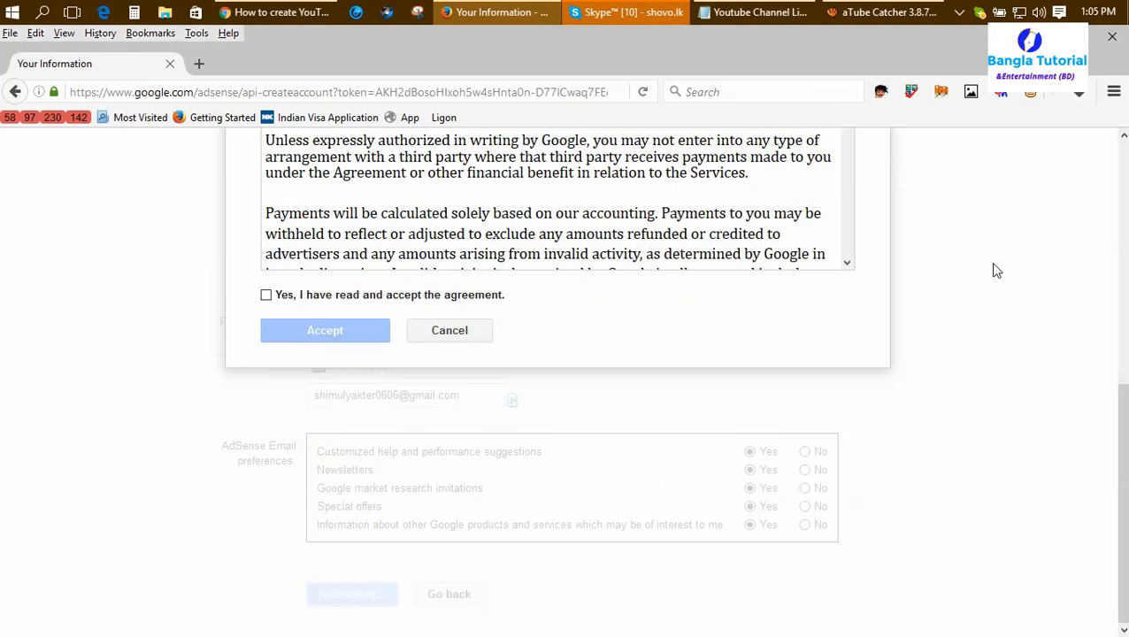
{"action": "scroll", "coordinate": [619, 336], "scroll_direction": "up", "scroll_amount": 2}
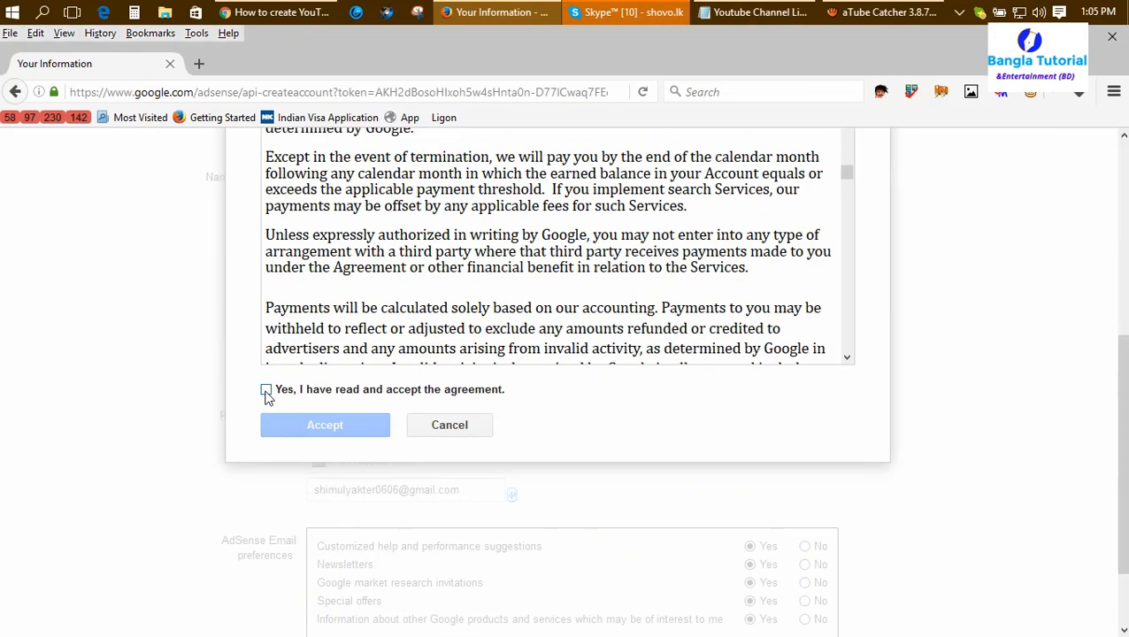
{"action": "left_click", "coordinate": [266, 390]}
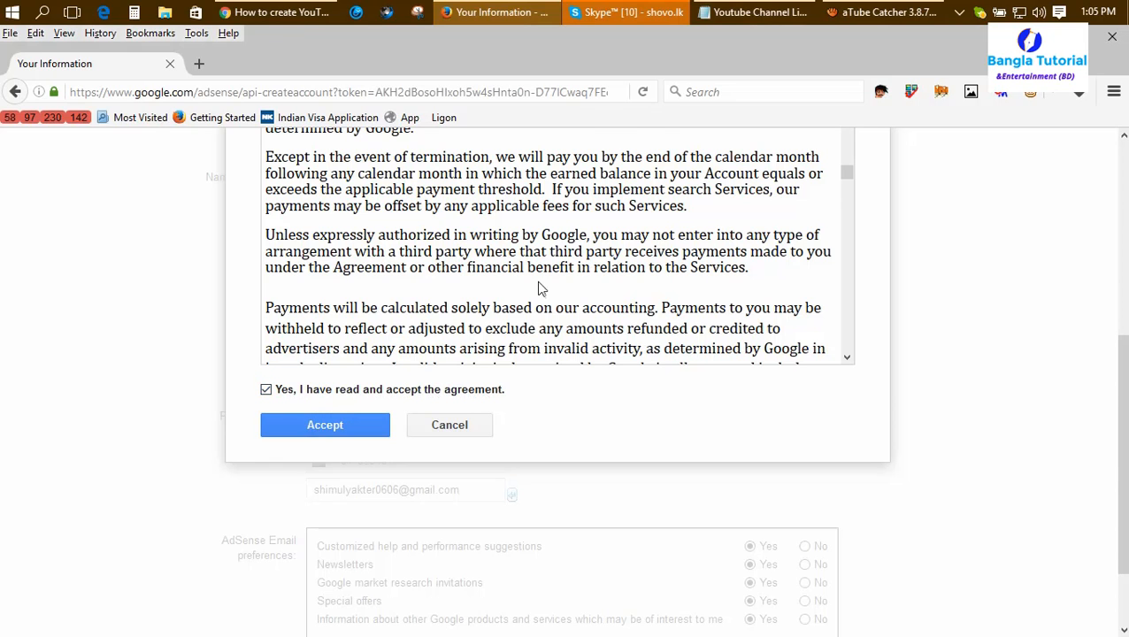
Read through the AdSense terms from the service changes section to the governing law clause and accept the agreement
{"action": "scroll", "coordinate": [487, 257], "scroll_direction": "up", "scroll_amount": 2}
{"action": "scroll", "coordinate": [662, 246], "scroll_direction": "up", "scroll_amount": 1}
{"action": "scroll", "coordinate": [1027, 257], "scroll_direction": "up", "scroll_amount": 3}
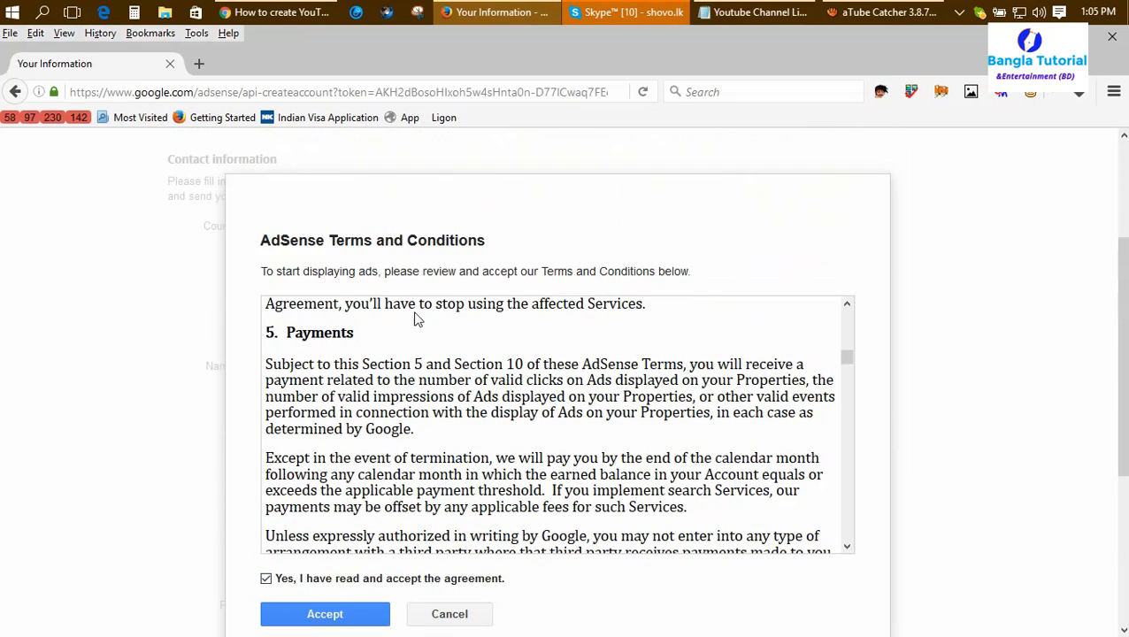
{"action": "scroll", "coordinate": [407, 367], "scroll_direction": "up", "scroll_amount": 6}
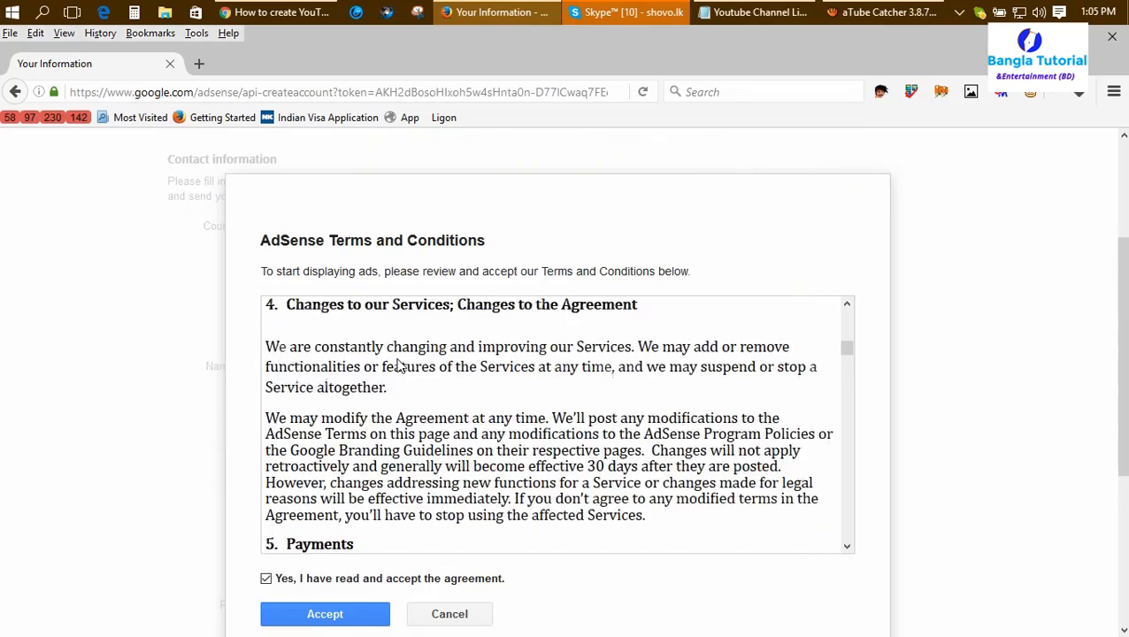
{"action": "scroll", "coordinate": [398, 365], "scroll_direction": "down", "scroll_amount": 1}
{"action": "scroll", "coordinate": [398, 366], "scroll_direction": "down", "scroll_amount": 20}
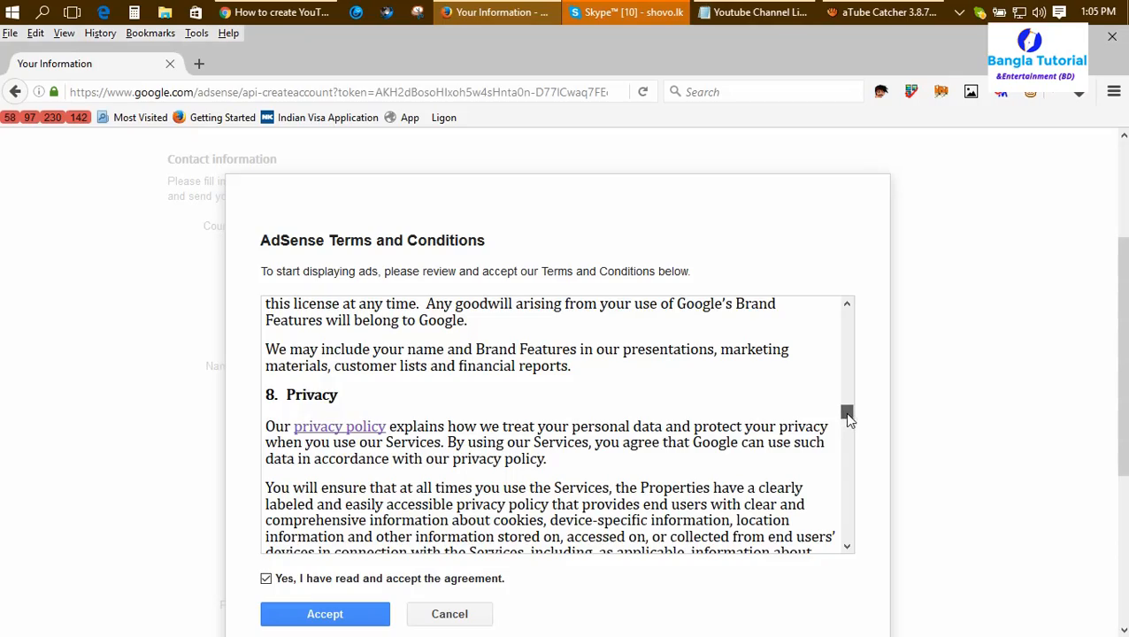
{"action": "left_click_drag", "start_coordinate": [847, 412], "coordinate": [847, 505]}
{"action": "scroll", "coordinate": [360, 461], "scroll_direction": "down", "scroll_amount": 4}
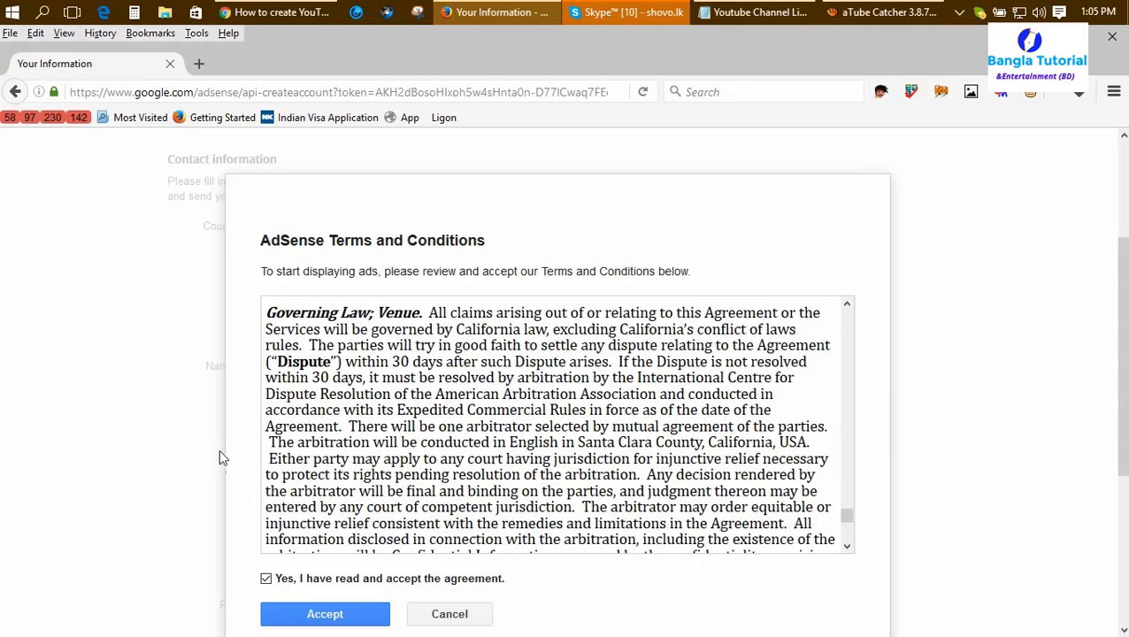
{"action": "scroll", "coordinate": [158, 428], "scroll_direction": "down", "scroll_amount": 4}
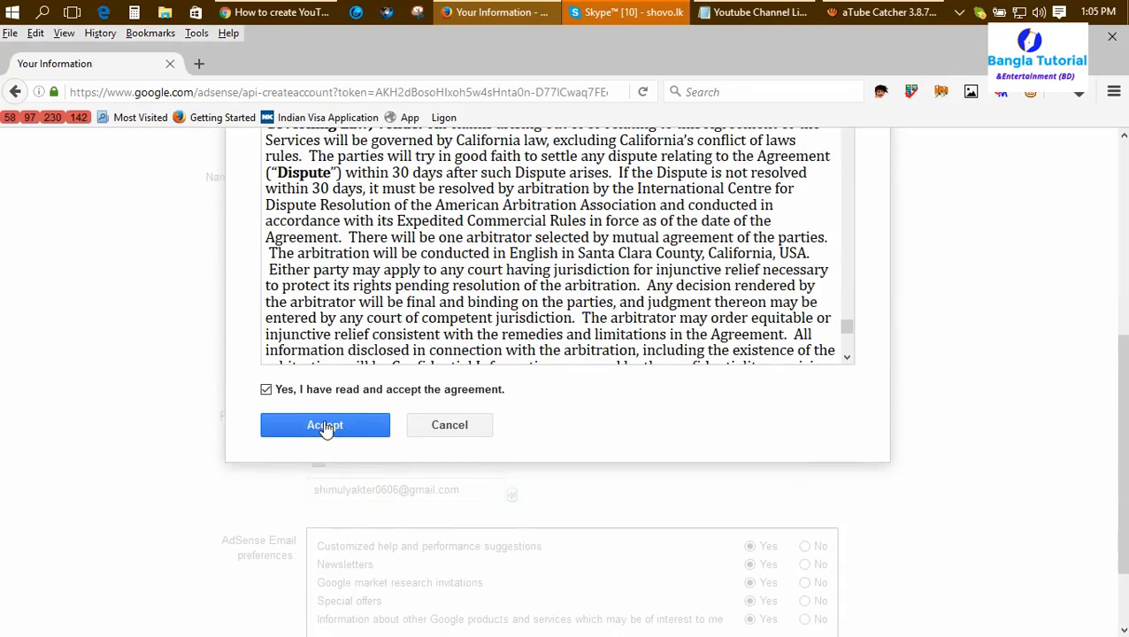
{"action": "left_click", "coordinate": [324, 426]}
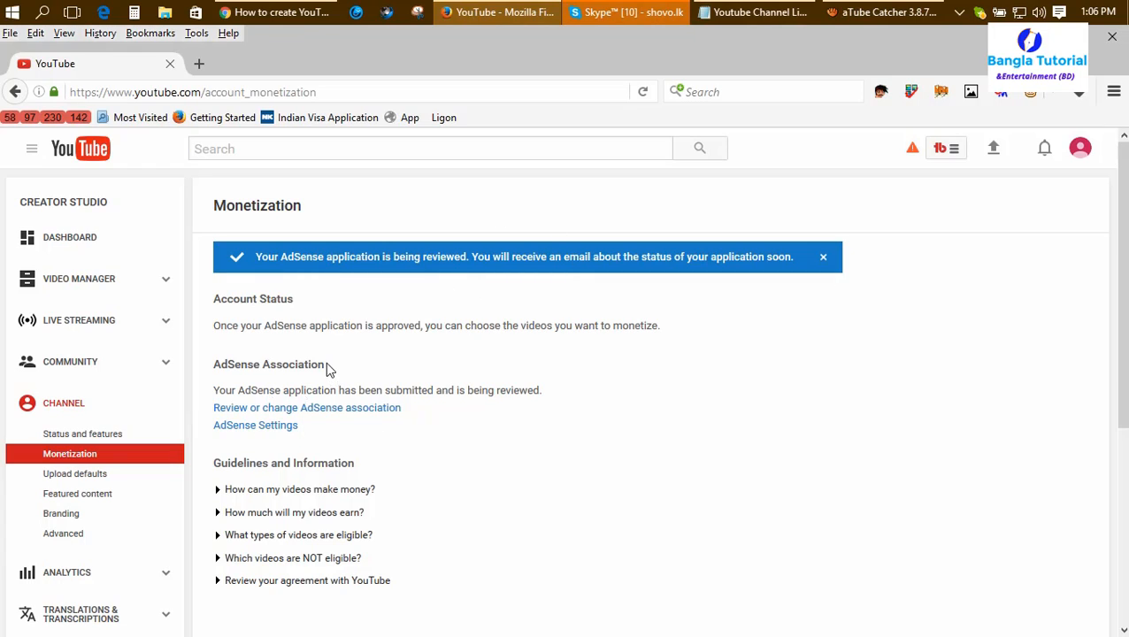
Go to the own channel page and set the night city skyline photo from the gallery as channel art
{"action": "left_click", "coordinate": [32, 151]}
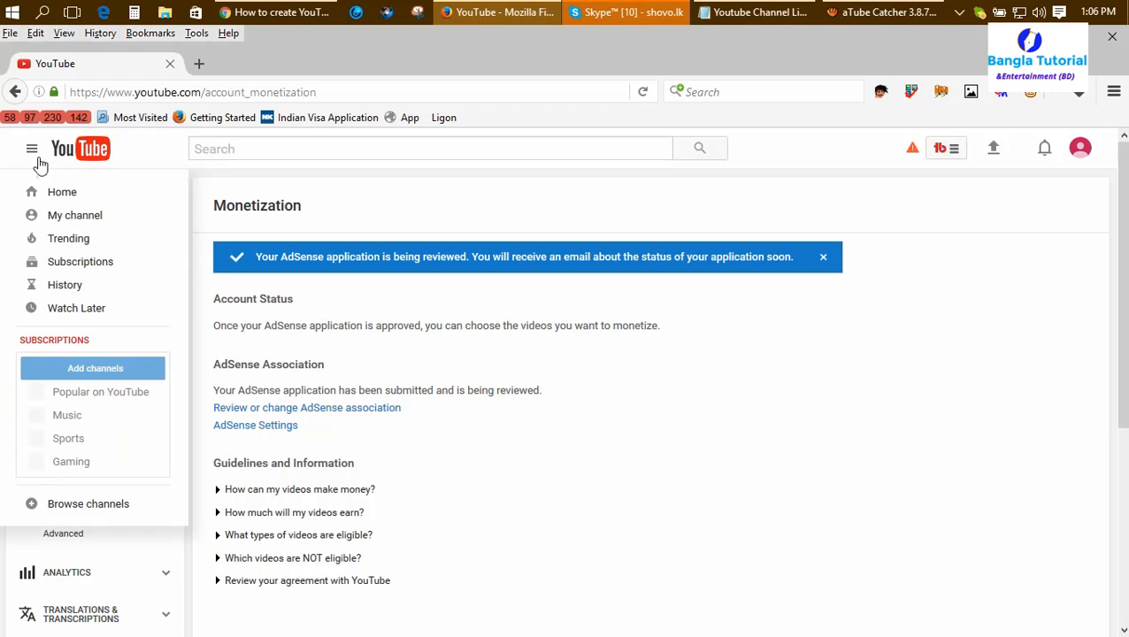
{"action": "left_click", "coordinate": [74, 223]}
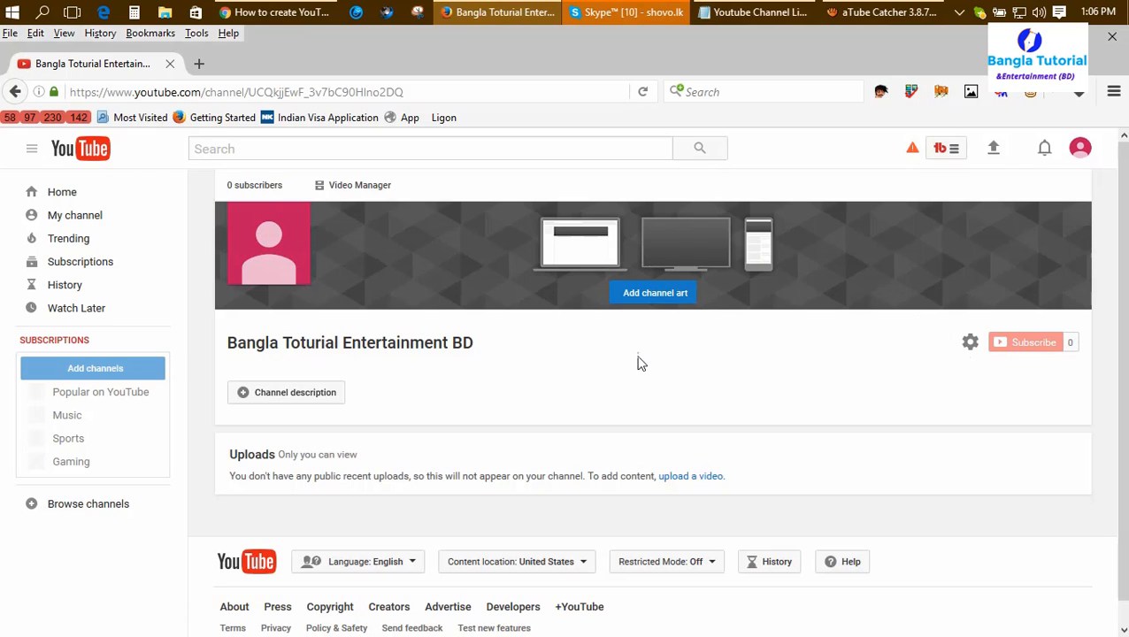
{"action": "left_click", "coordinate": [650, 296]}
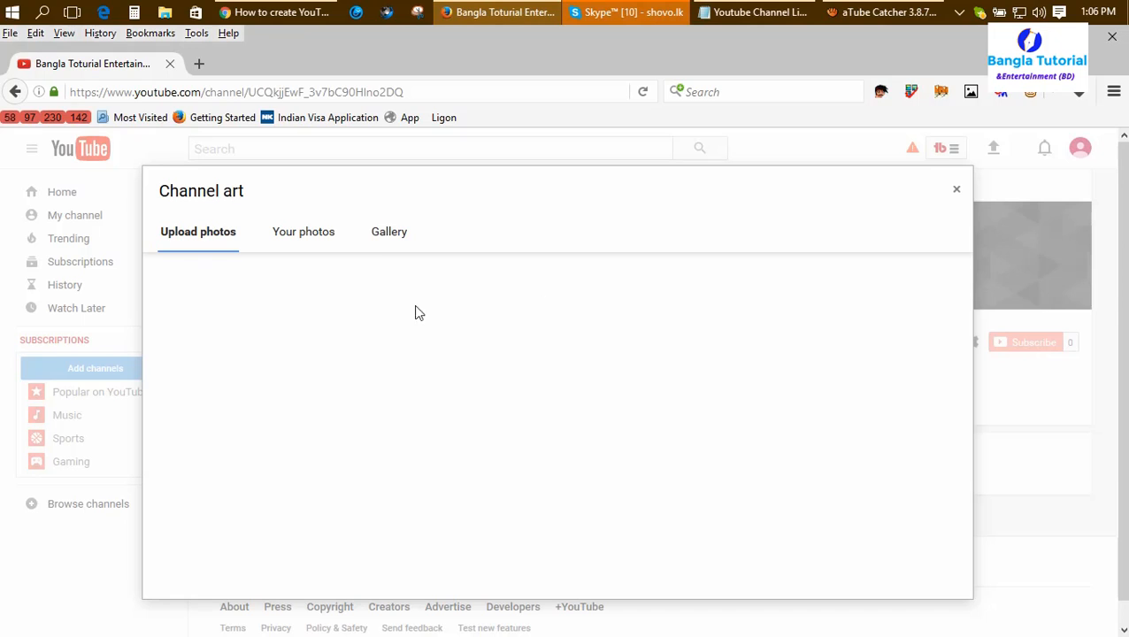
{"action": "left_click", "coordinate": [386, 235]}
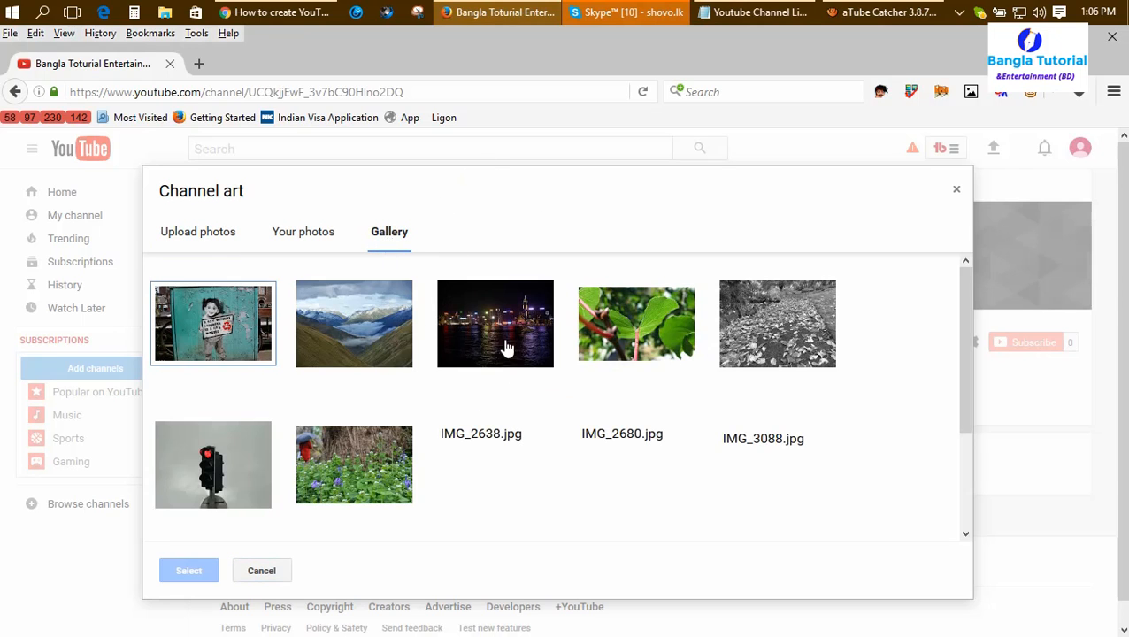
{"action": "left_click", "coordinate": [198, 237]}
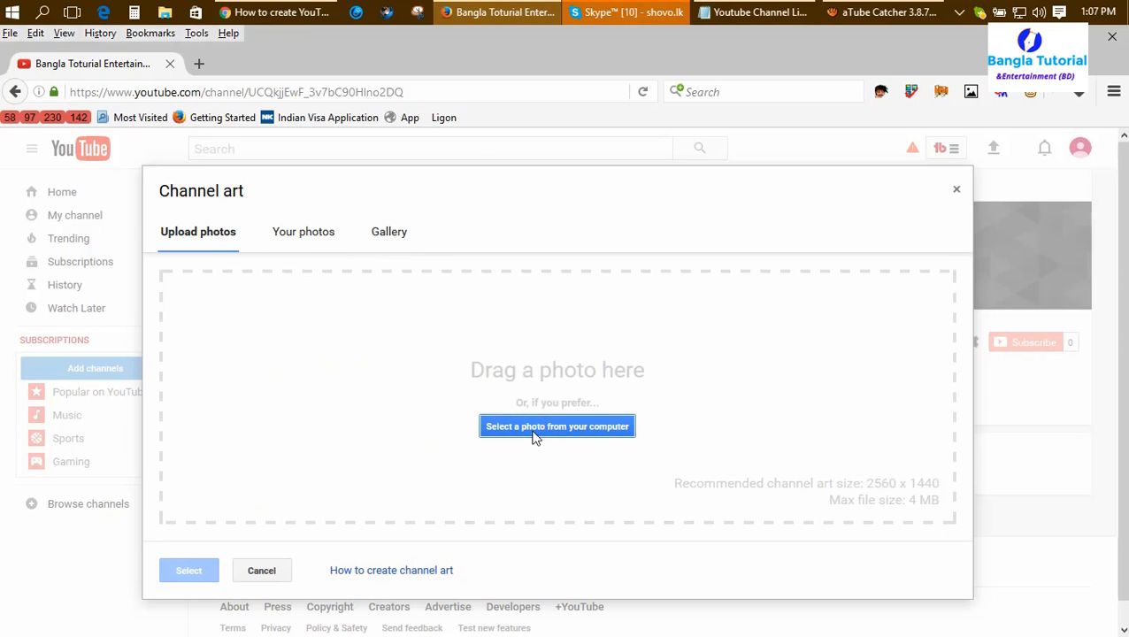
{"action": "left_click", "coordinate": [392, 233]}
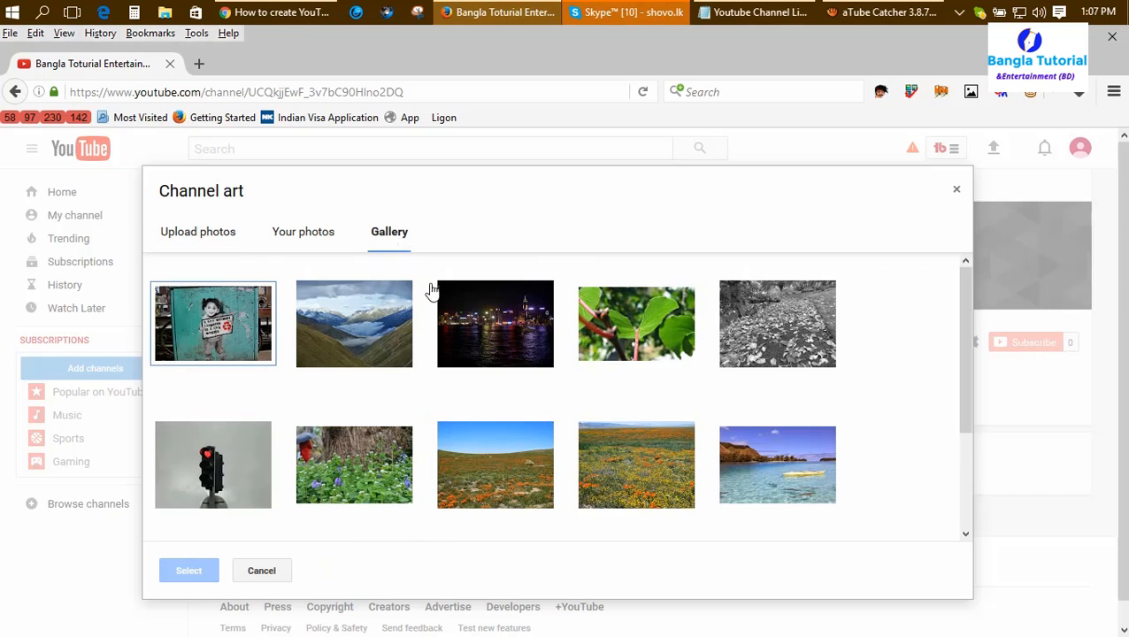
{"action": "scroll", "coordinate": [653, 426], "scroll_direction": "down", "scroll_amount": 3}
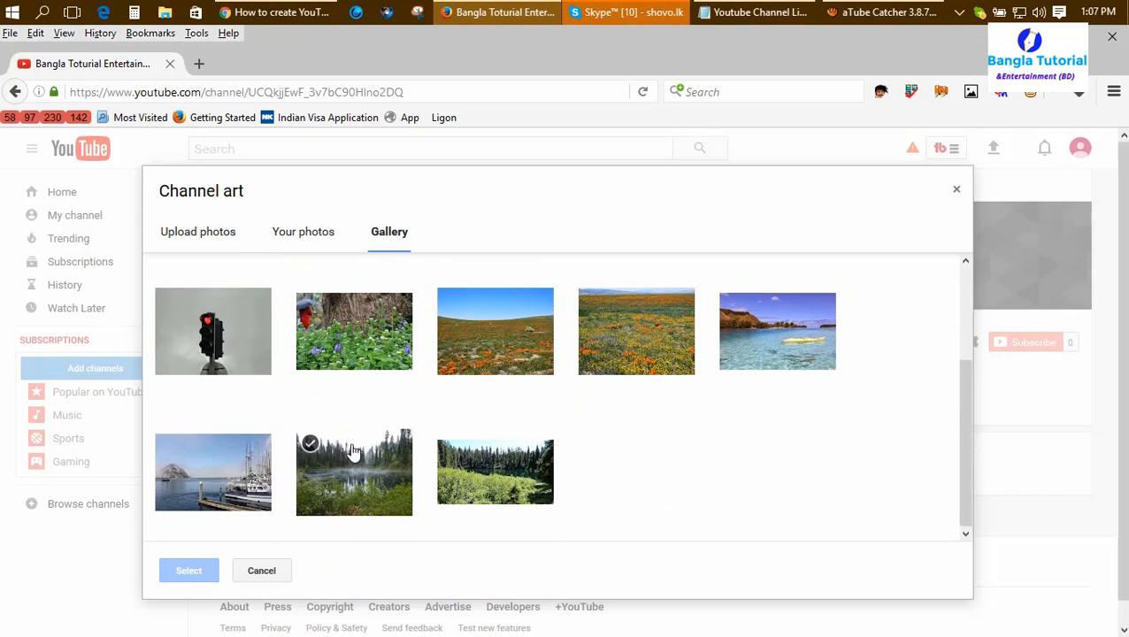
{"action": "scroll", "coordinate": [537, 392], "scroll_direction": "up", "scroll_amount": 2}
{"action": "left_click", "coordinate": [537, 391]}
{"action": "scroll", "coordinate": [536, 388], "scroll_direction": "up", "scroll_amount": 1}
{"action": "left_click", "coordinate": [490, 325]}
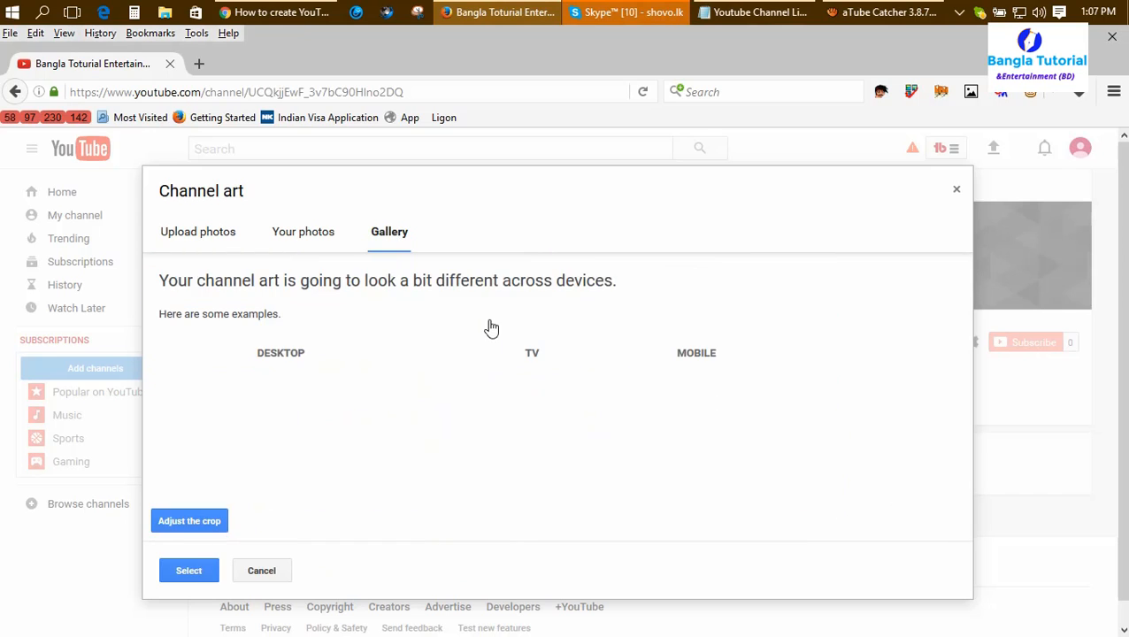
{"action": "left_click", "coordinate": [188, 573]}
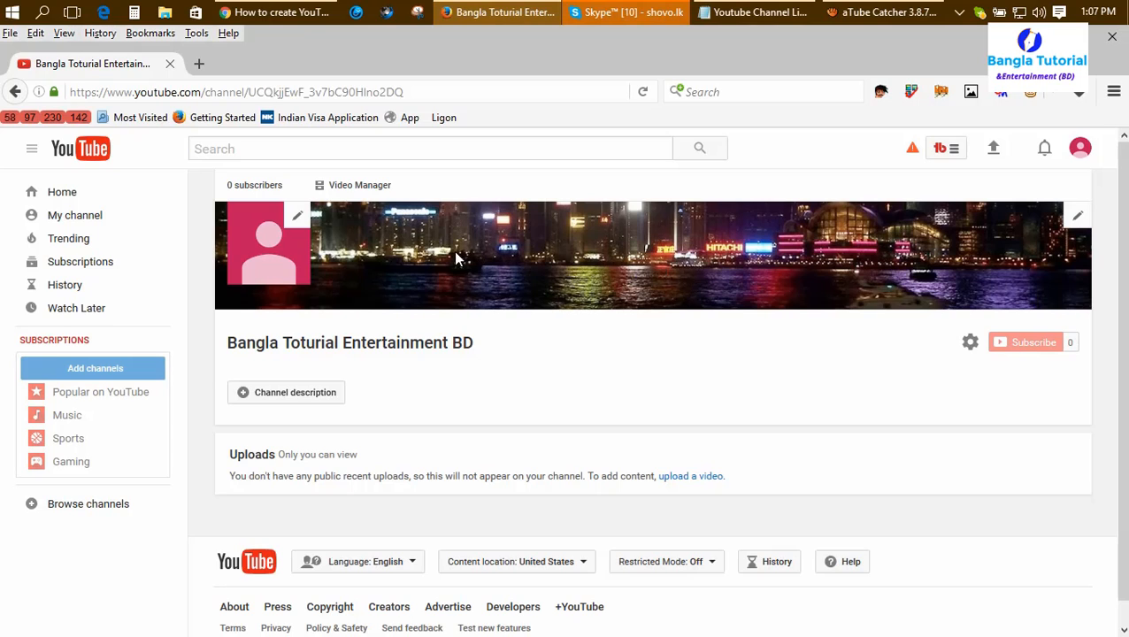
{"action": "left_click", "coordinate": [298, 218]}
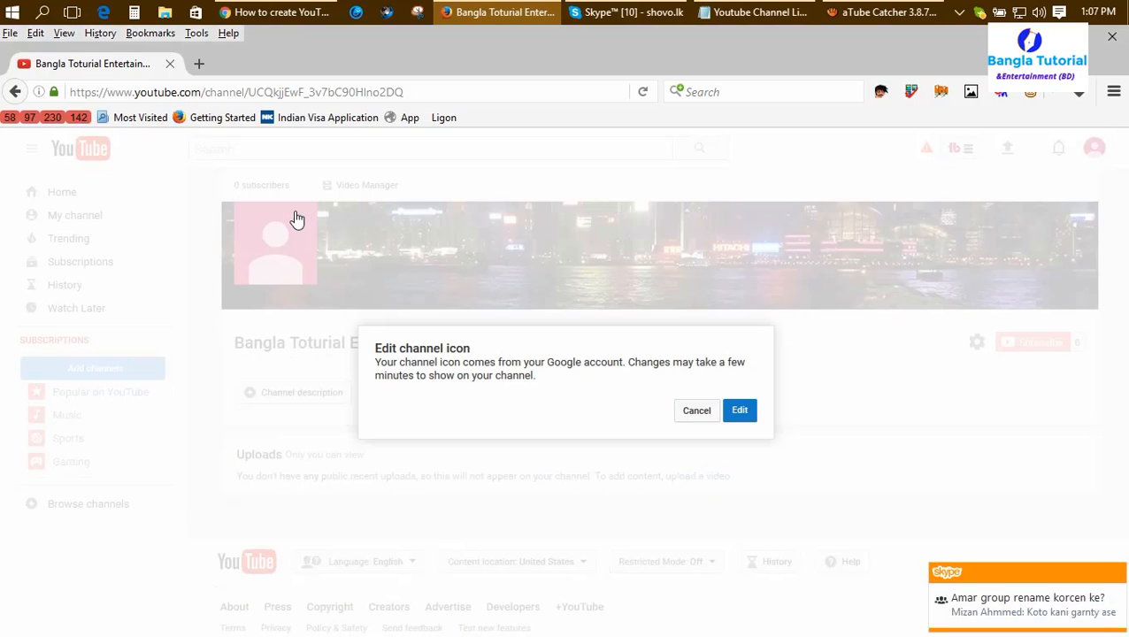
{"action": "left_click", "coordinate": [743, 411]}
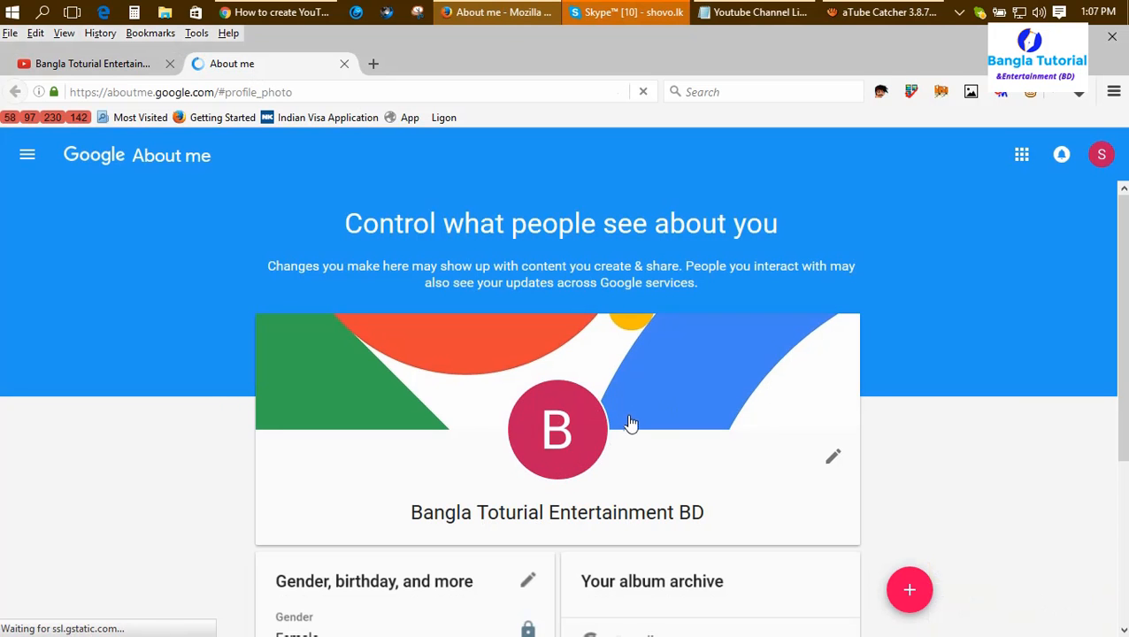
{"action": "left_click", "coordinate": [540, 430]}
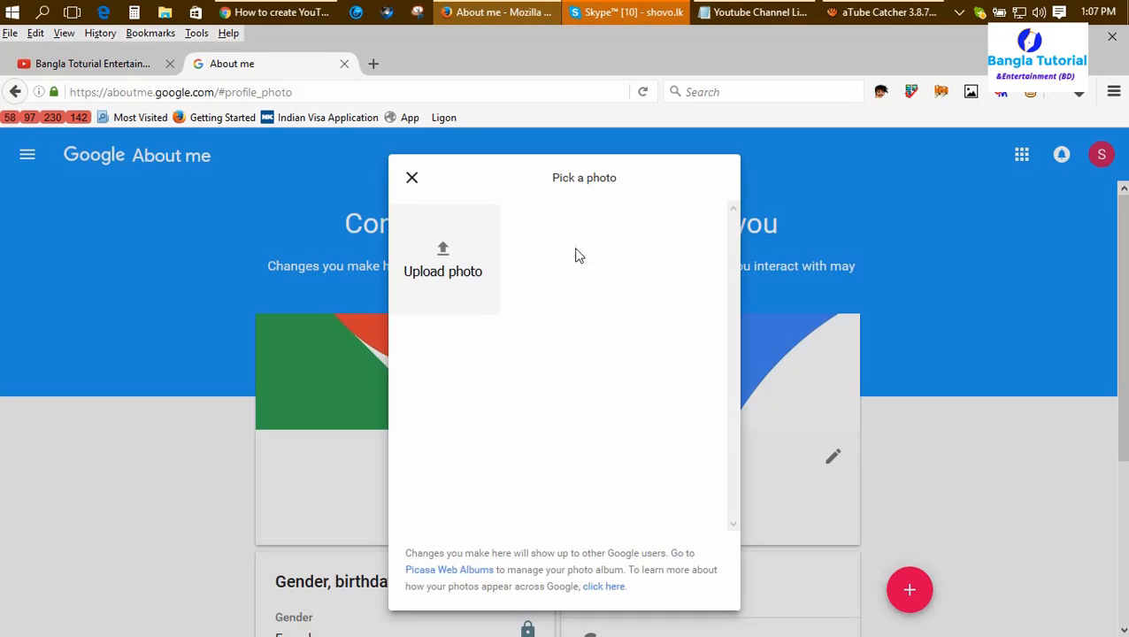
{"action": "left_click", "coordinate": [412, 179]}
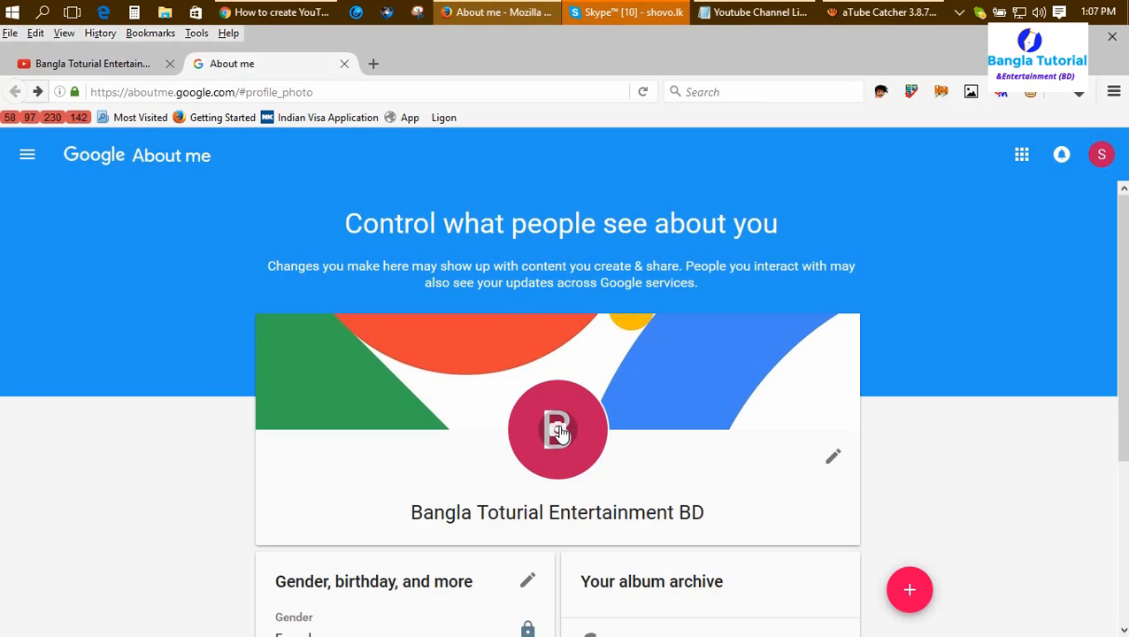
{"action": "left_click", "coordinate": [344, 64]}
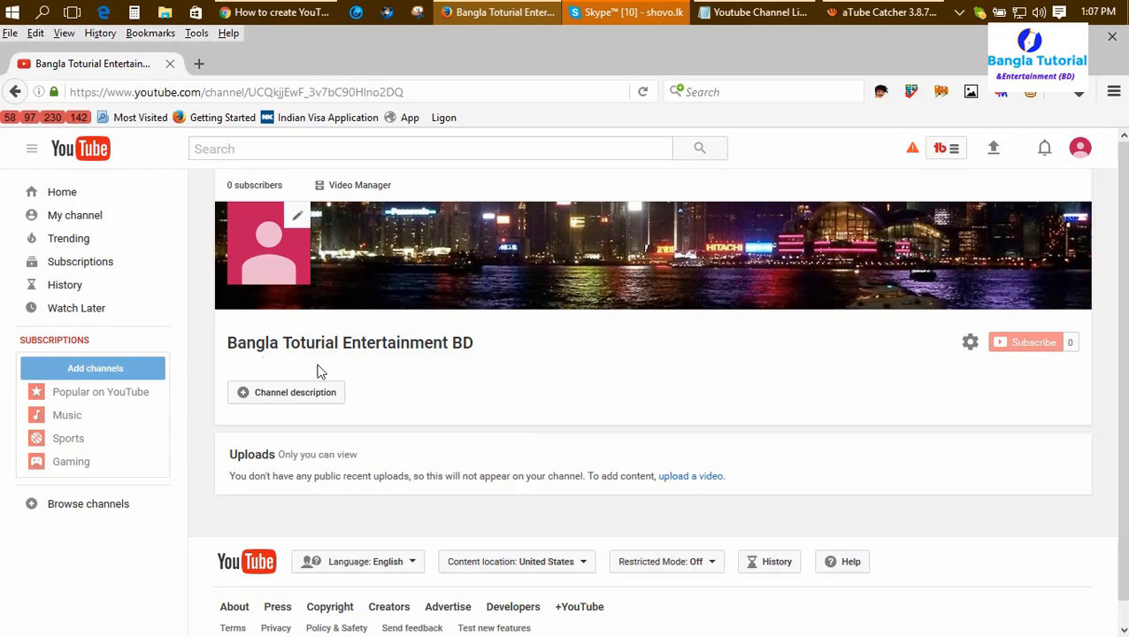
Enable customizing the channel's layout in the channel settings and save the change
{"action": "left_click", "coordinate": [972, 345]}
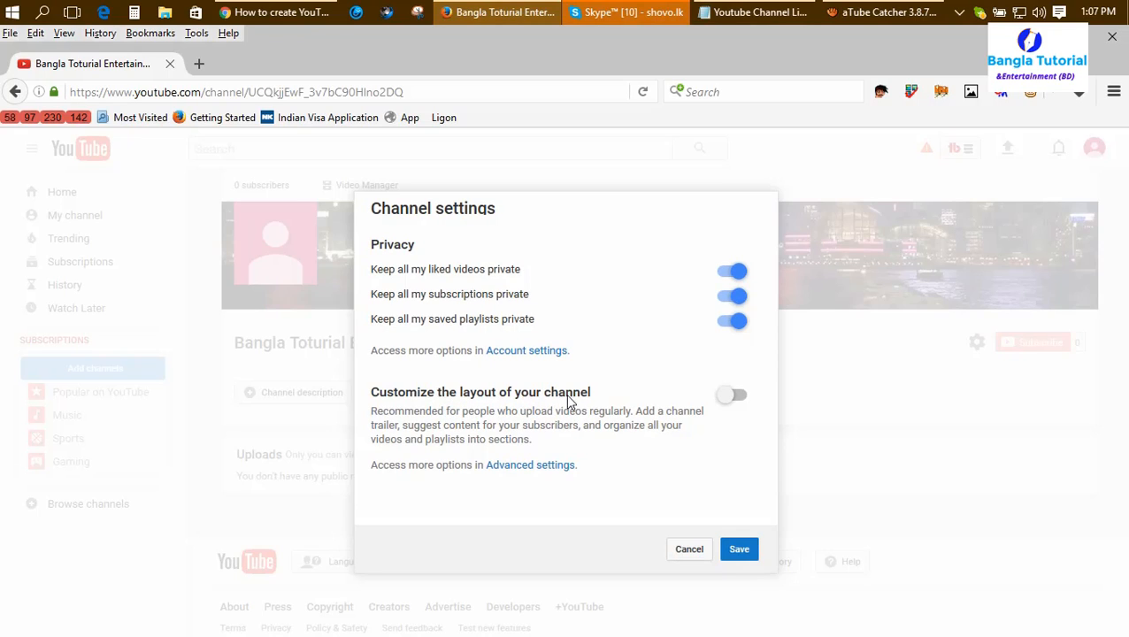
{"action": "left_click", "coordinate": [741, 400]}
{"action": "left_click", "coordinate": [739, 550]}
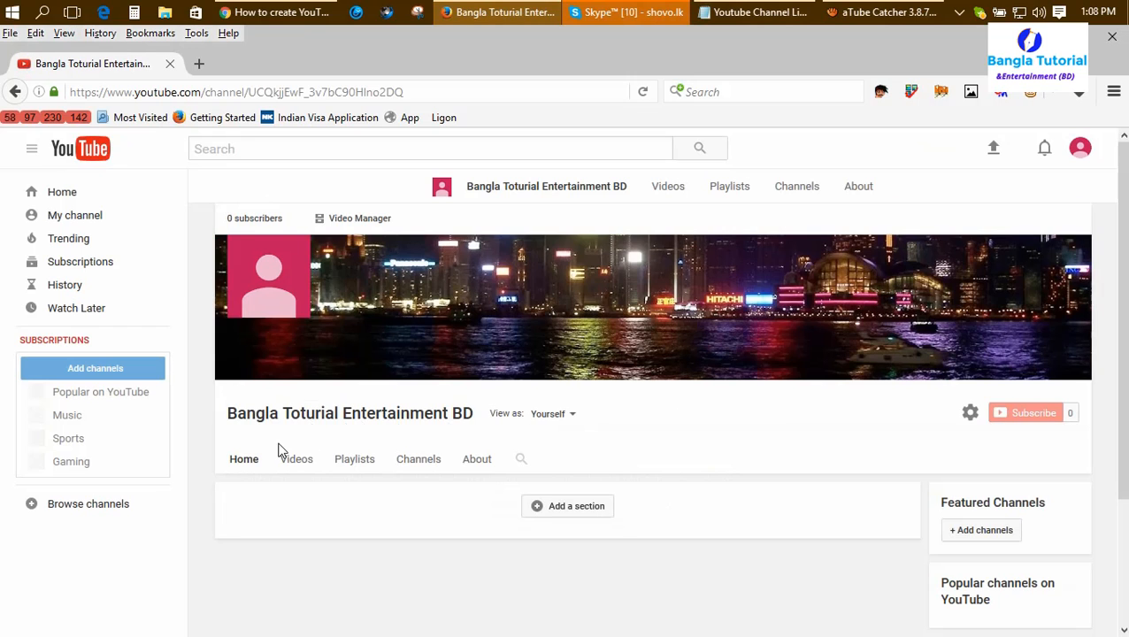
Open the channel's links for editing from the channel art and look at the country field in the details
{"action": "scroll", "coordinate": [324, 472], "scroll_direction": "down", "scroll_amount": 1}
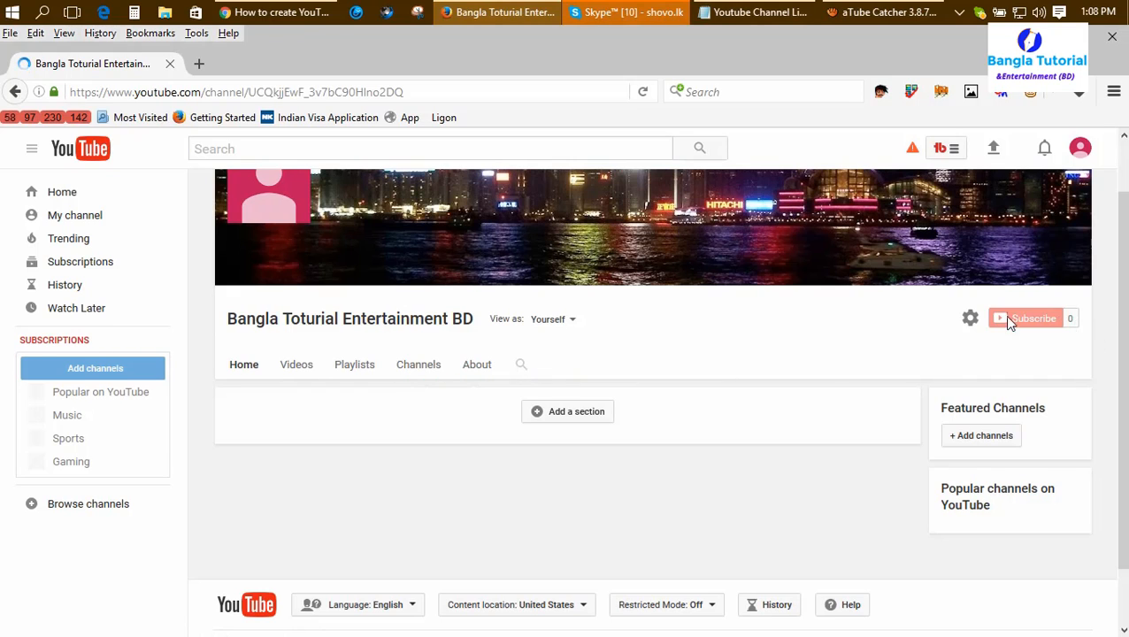
{"action": "scroll", "coordinate": [883, 357], "scroll_direction": "up", "scroll_amount": 1}
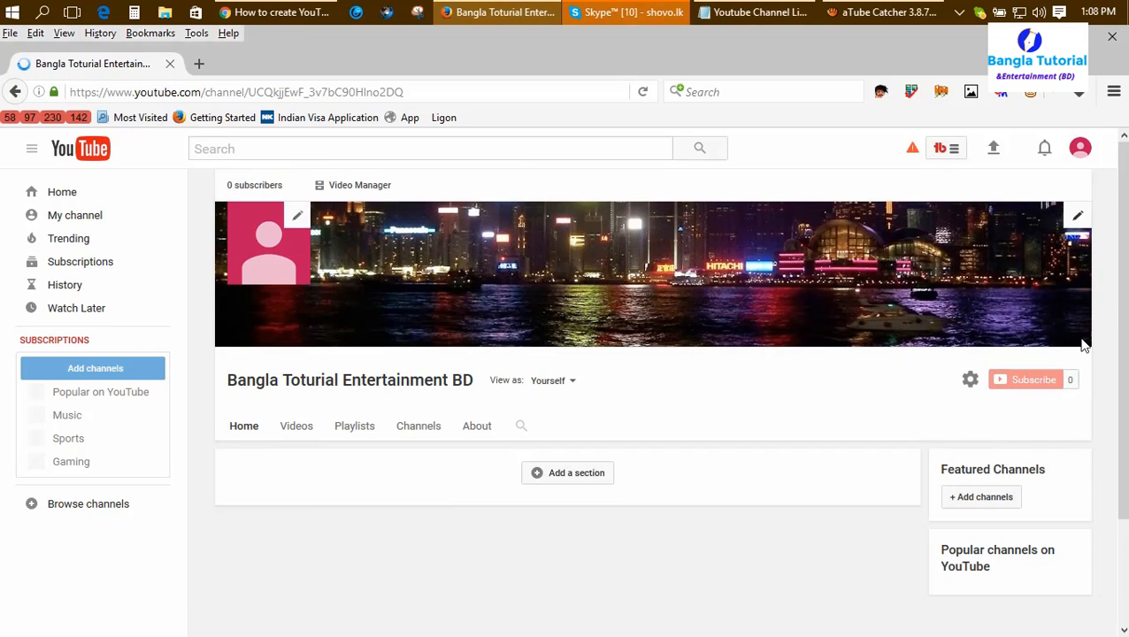
{"action": "left_click", "coordinate": [1077, 219]}
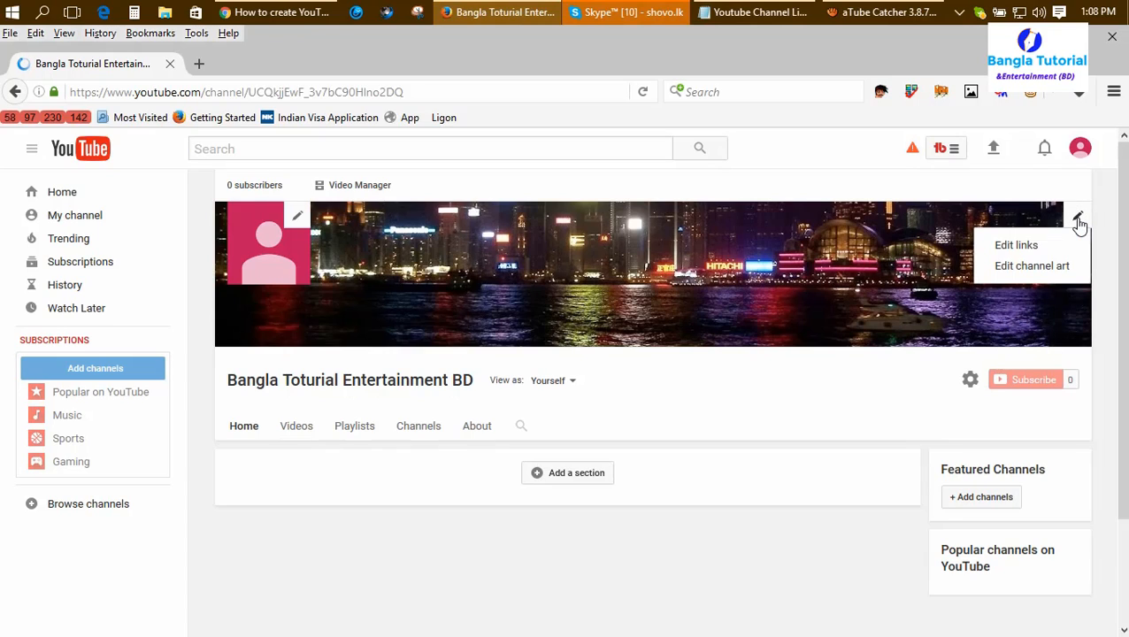
{"action": "left_click", "coordinate": [1021, 248]}
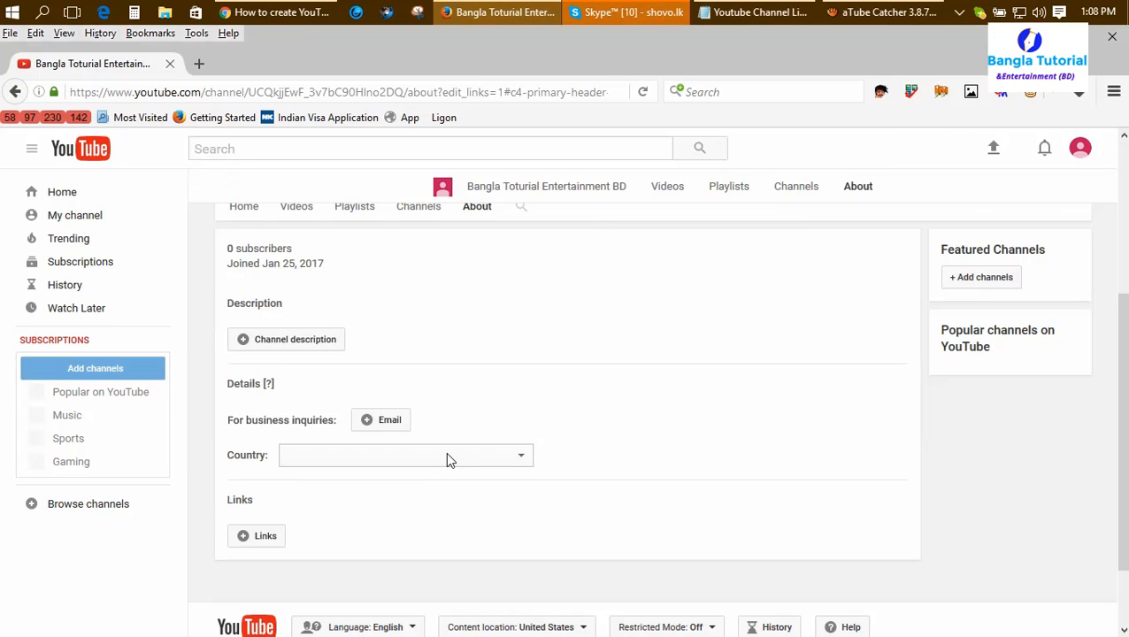
{"action": "scroll", "coordinate": [445, 451], "scroll_direction": "down", "scroll_amount": 2}
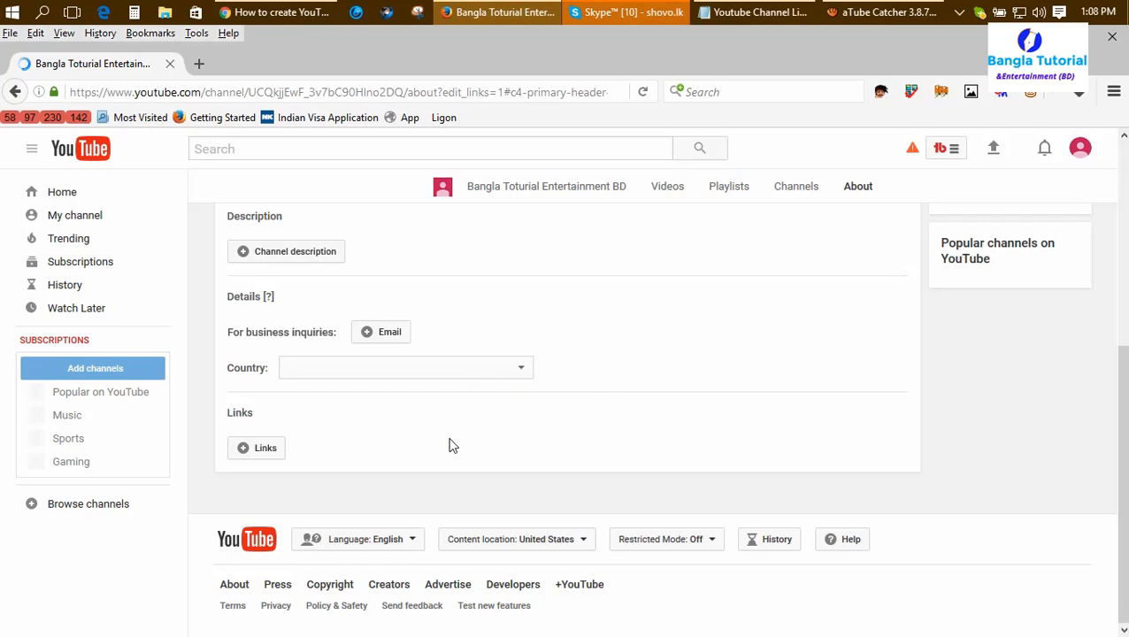
{"action": "left_click", "coordinate": [371, 373]}
{"action": "left_click", "coordinate": [375, 369]}
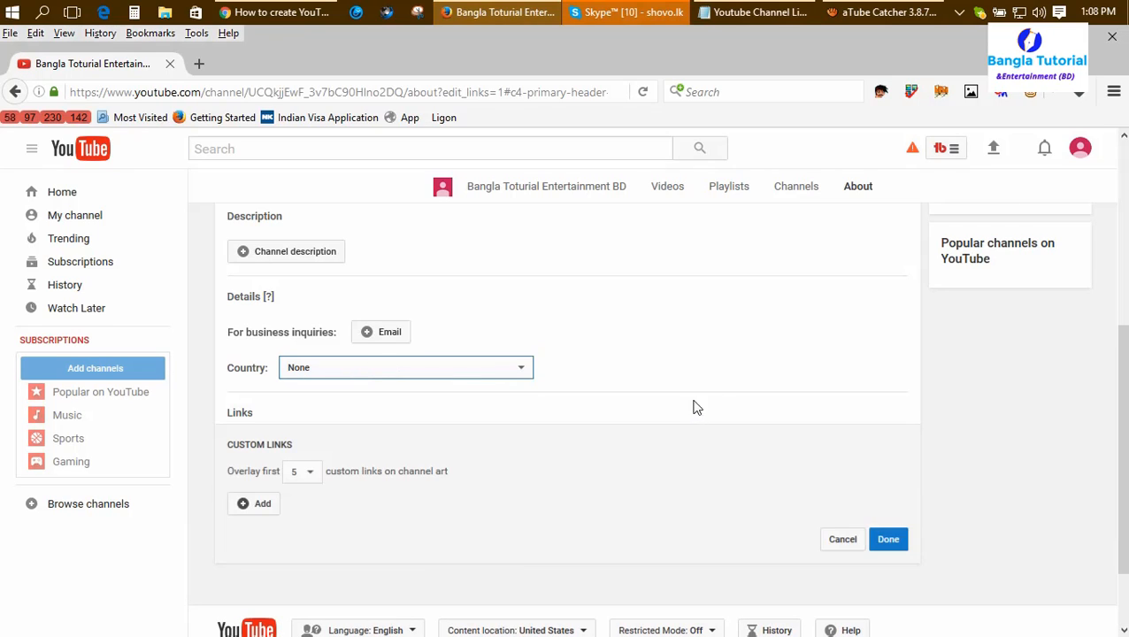
Set the number of custom links overlaid on the channel art to the first 3
{"action": "scroll", "coordinate": [647, 438], "scroll_direction": "down", "scroll_amount": 2}
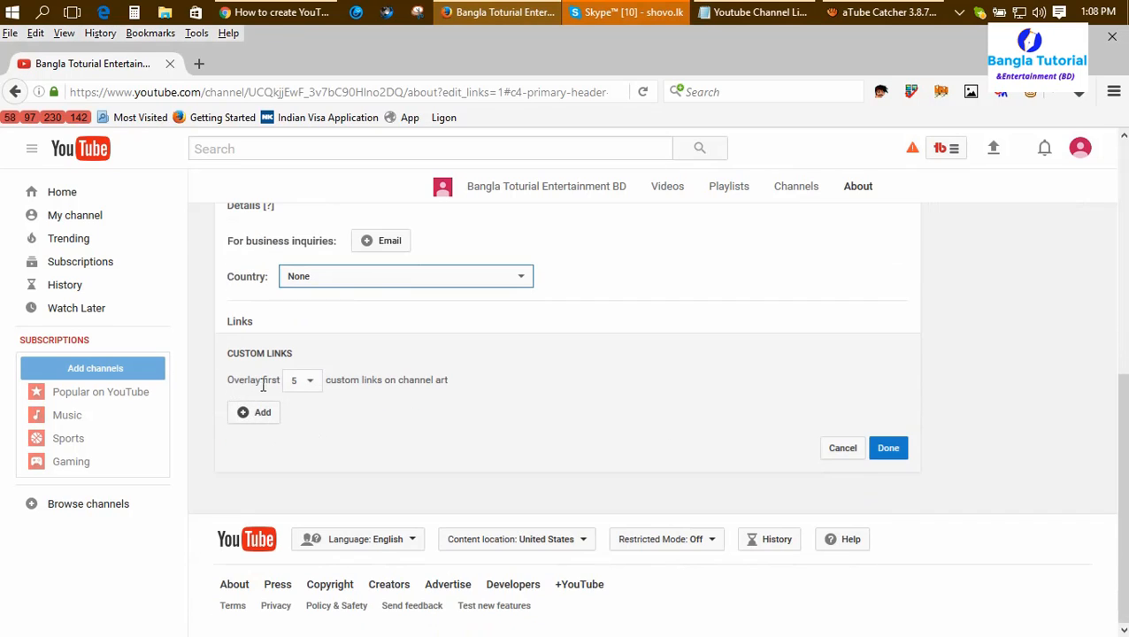
{"action": "left_click", "coordinate": [308, 383]}
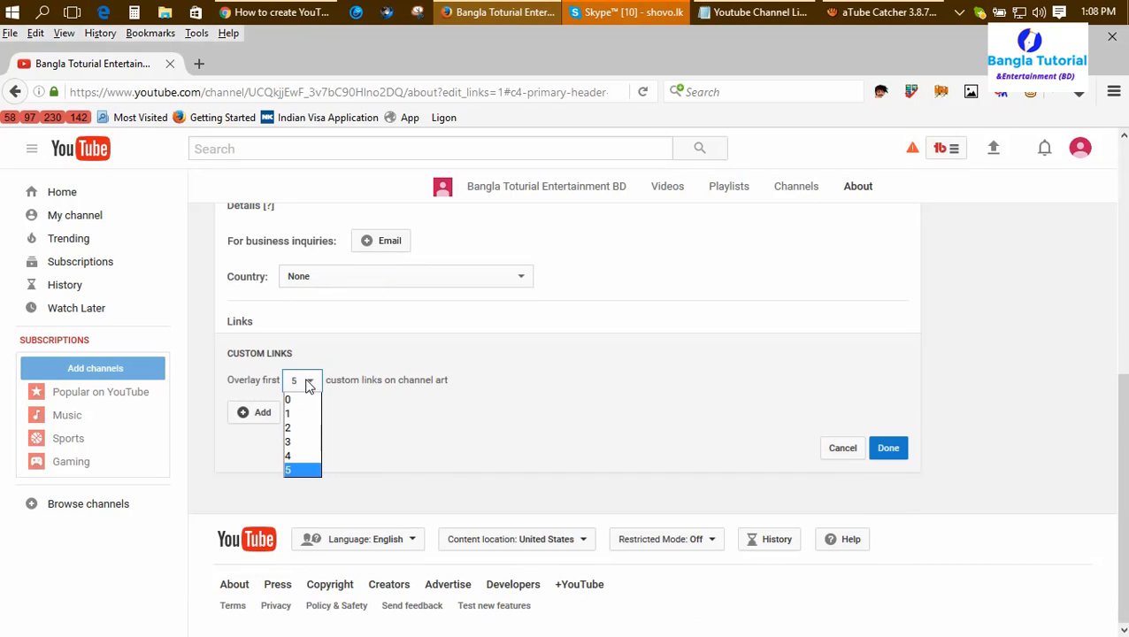
{"action": "left_click", "coordinate": [308, 382]}
{"action": "left_click", "coordinate": [307, 380]}
{"action": "left_click", "coordinate": [290, 429]}
{"action": "left_click", "coordinate": [309, 382]}
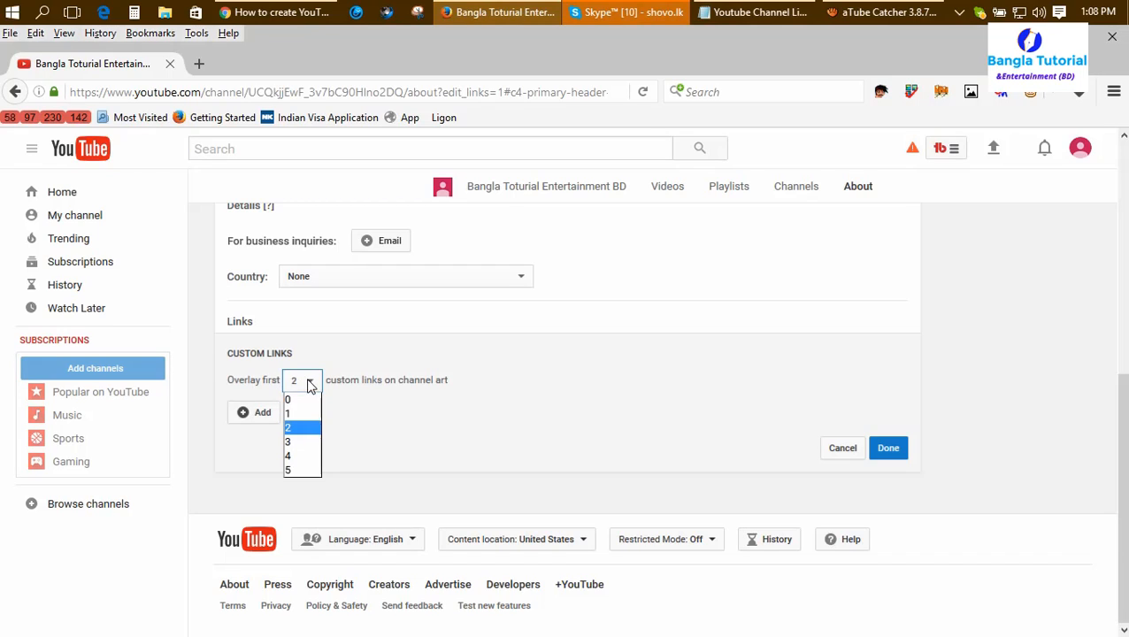
{"action": "left_click", "coordinate": [293, 434]}
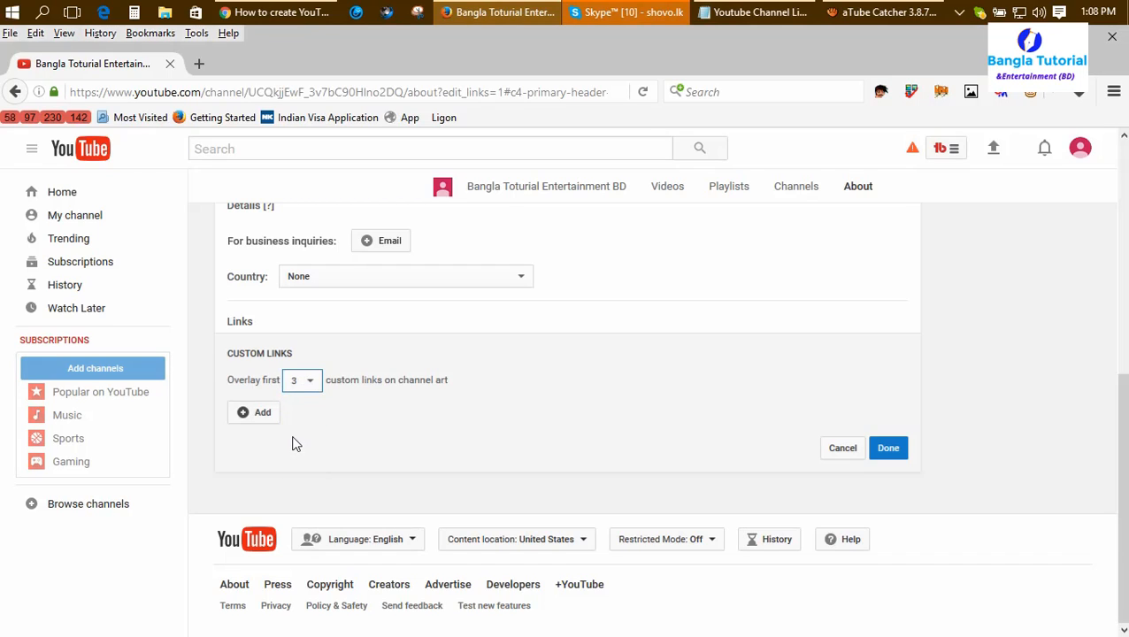
{"action": "scroll", "coordinate": [714, 298], "scroll_direction": "up", "scroll_amount": 4}
{"action": "scroll", "coordinate": [717, 302], "scroll_direction": "up", "scroll_amount": 2}
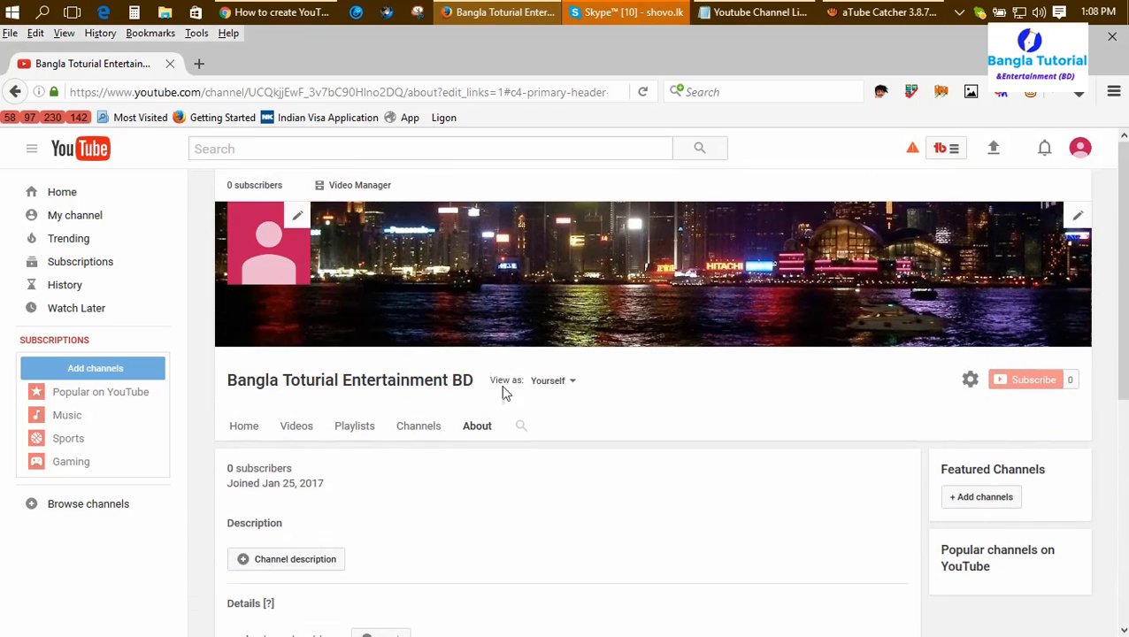